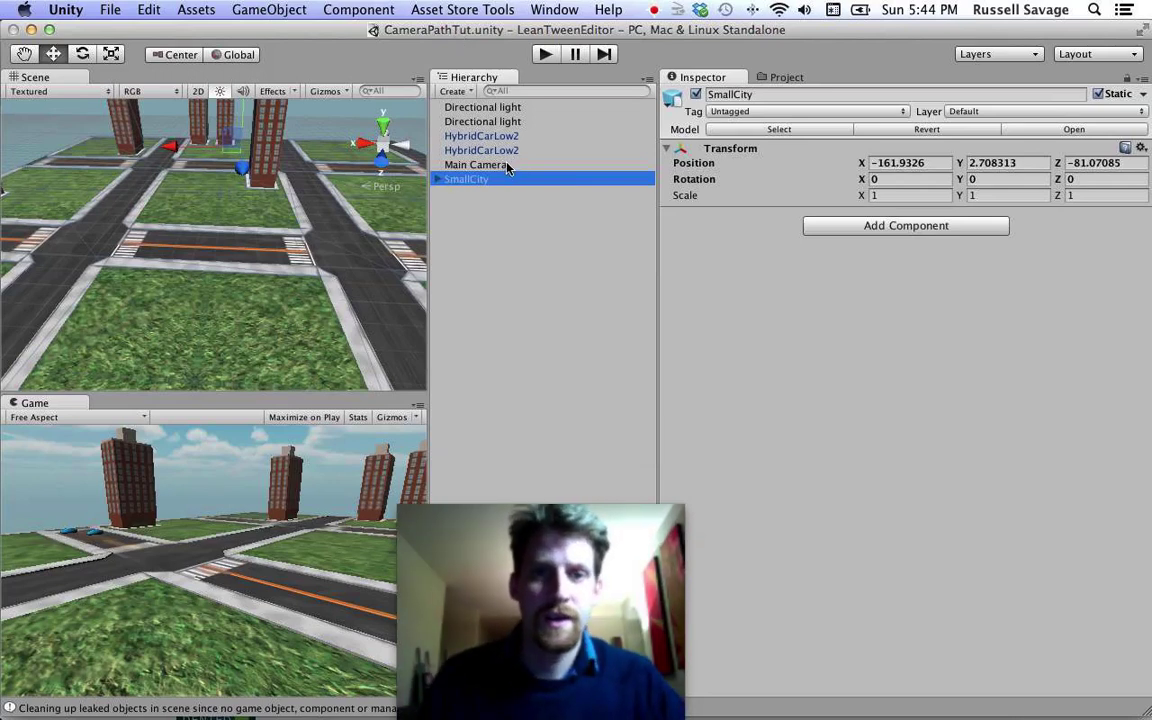
Add a LeanTweenPath object to the city scene and select it
left_click(513, 279)
left_click(456, 91)
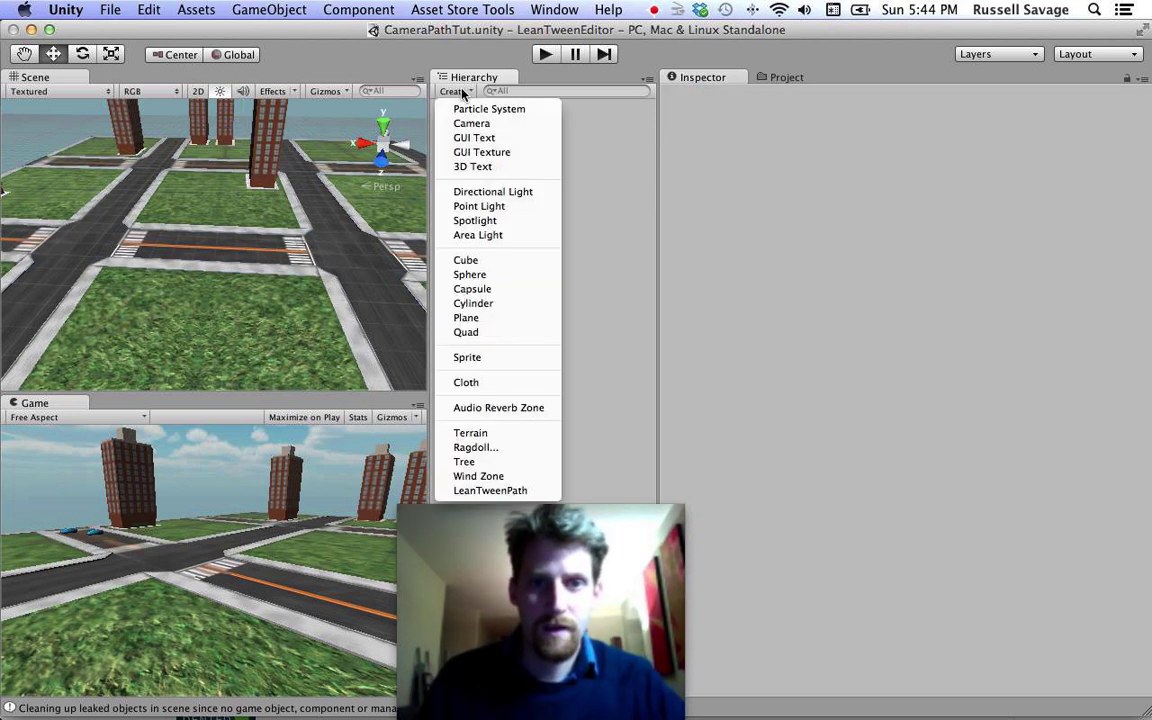
left_click(539, 492)
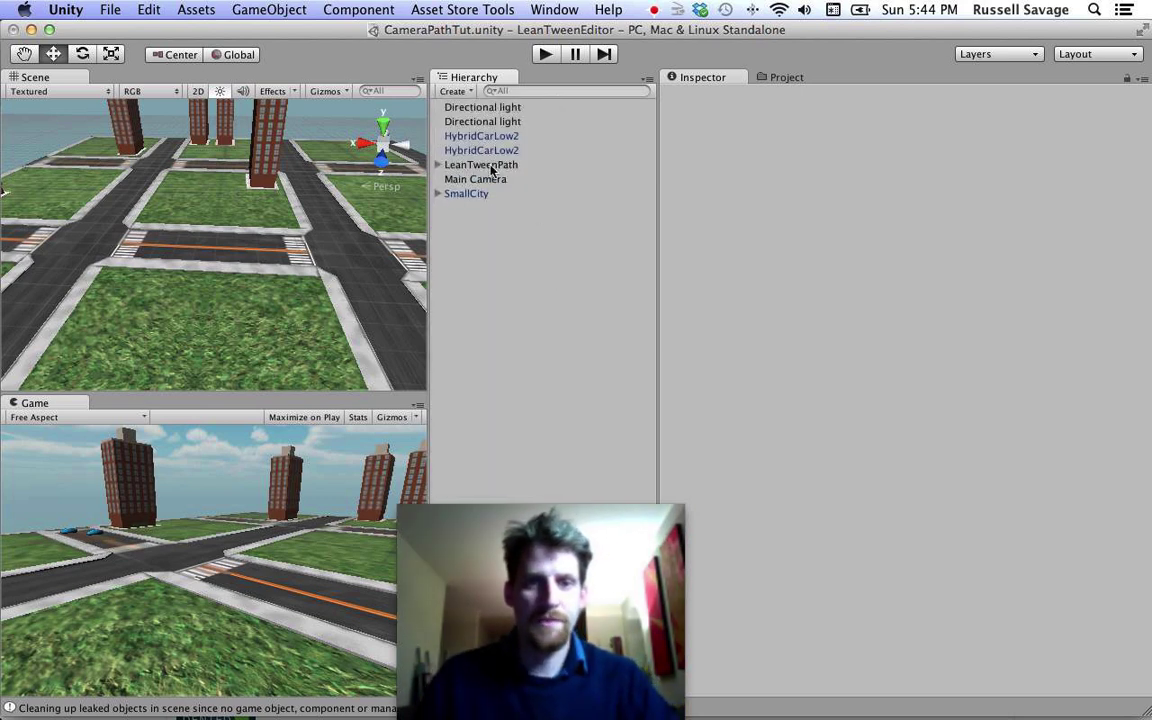
left_click(524, 163)
key("f")
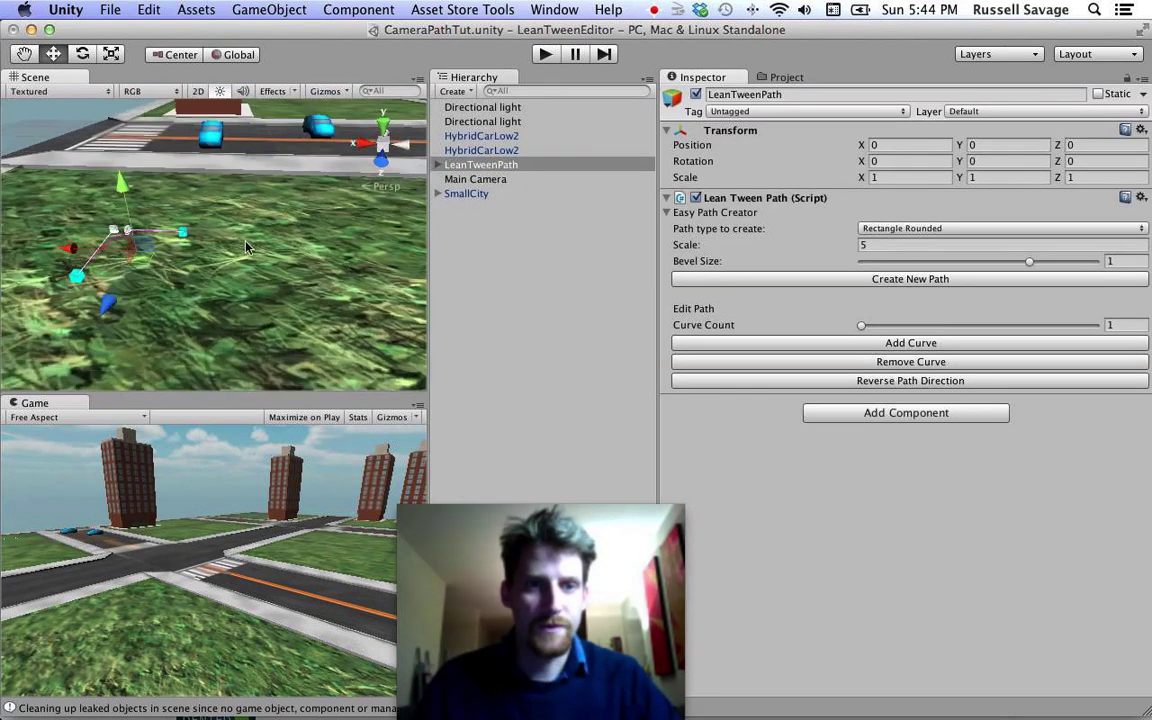
scroll(246, 247, "down", 2)
scroll(246, 247, "up", 5)
left_click_drag(178, 247, 395, 334, "alt")
left_click_drag(187, 313, 234, 314, "alt")
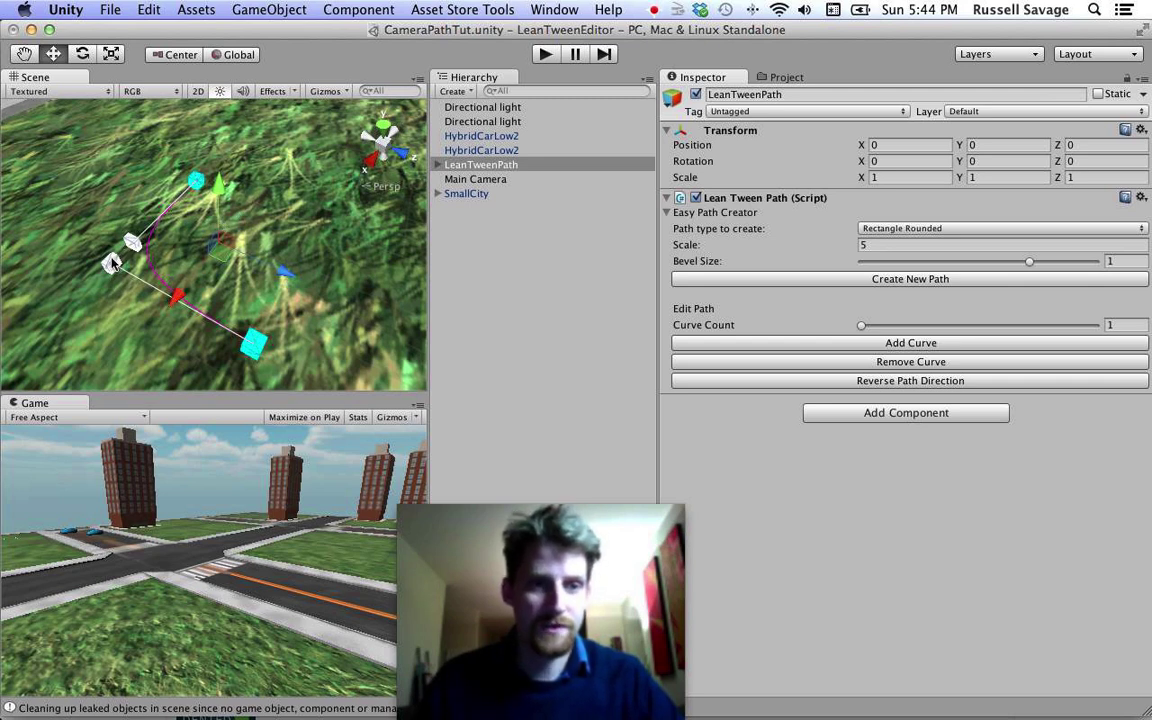
Reshape the default curve by moving control handle path0-control0 to about X 2.8, Y 2.3, Z -1.3
left_click(112, 263)
left_click_drag(89, 199, 106, 227)
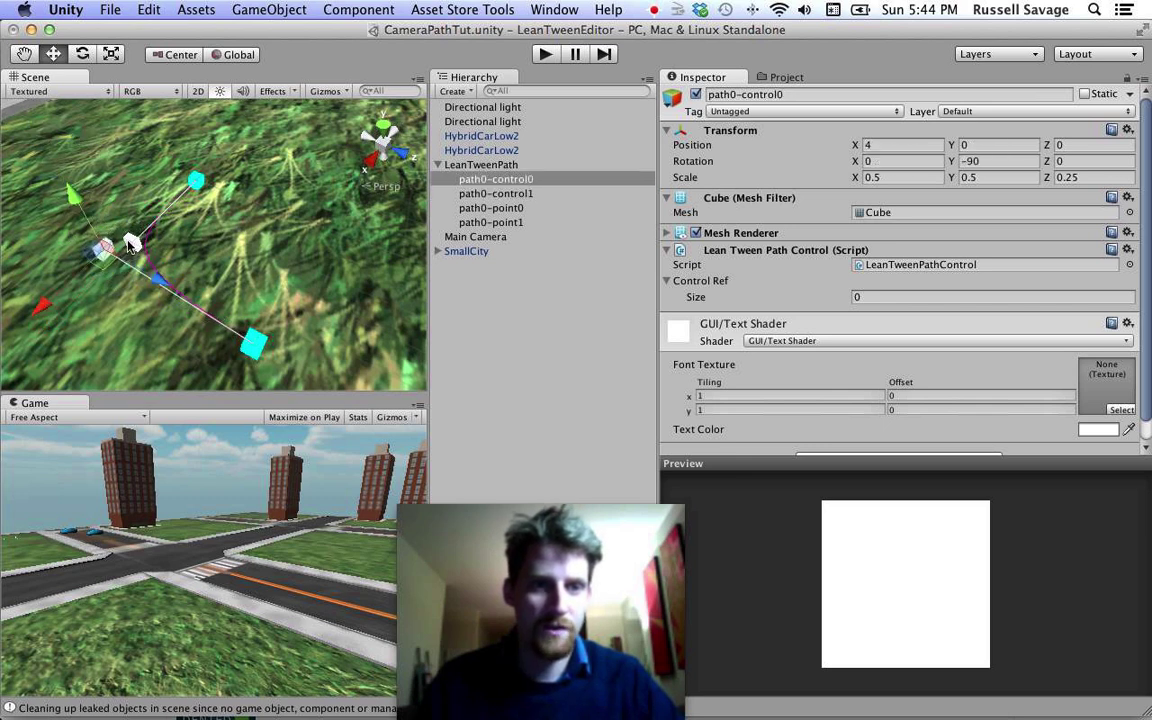
left_click(134, 241, "shift")
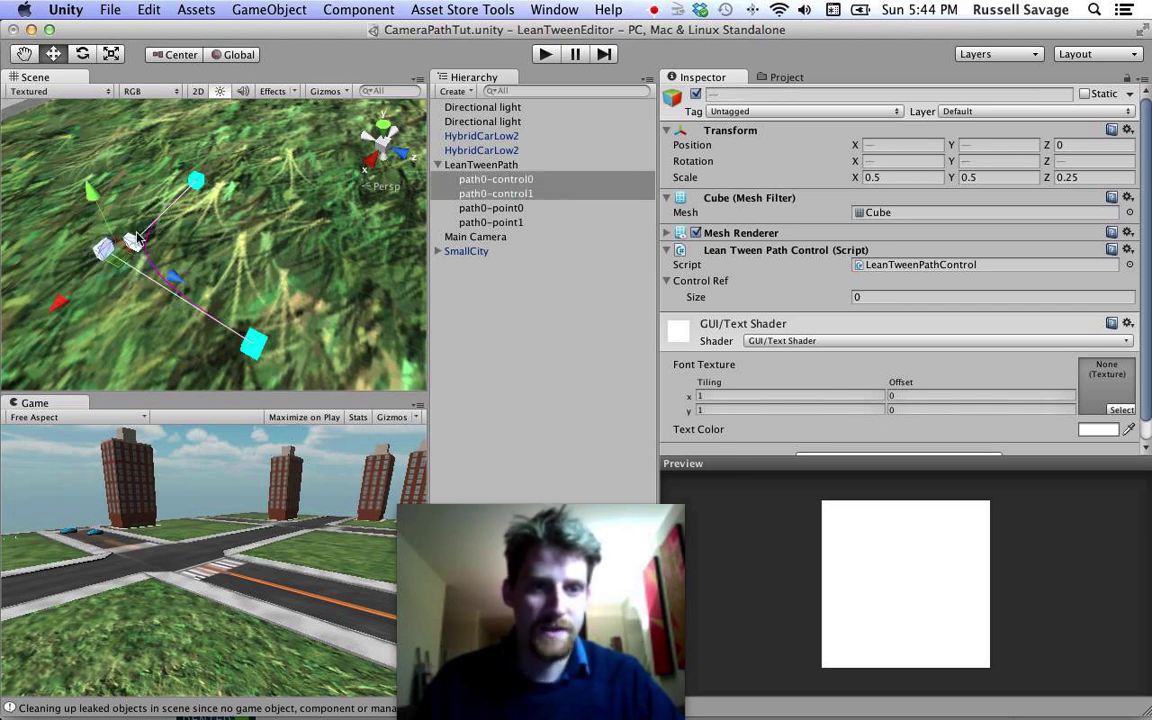
left_click(140, 243)
left_click_drag(76, 292, 98, 257)
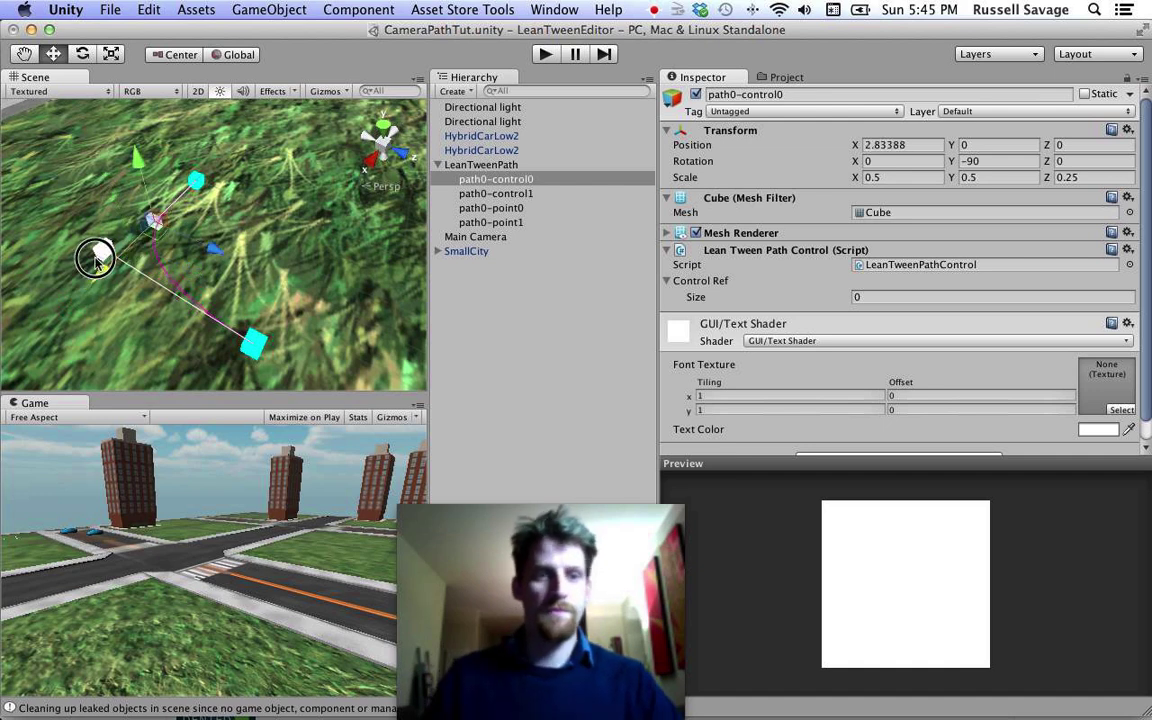
left_click_drag(187, 233, 184, 230)
left_click_drag(111, 138, 103, 96)
left_click_drag(91, 231, 254, 235, "alt")
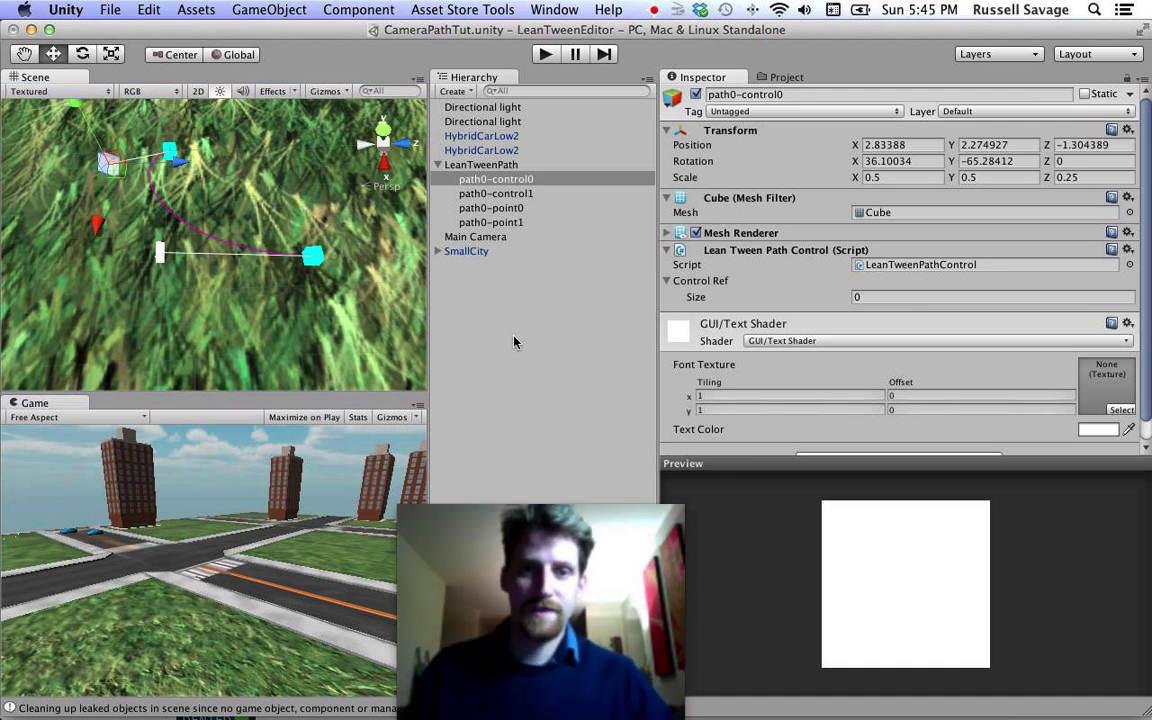
Generate a new Circle path on the LeanTweenPath object with scale 5 and 4 segments
left_click(490, 165)
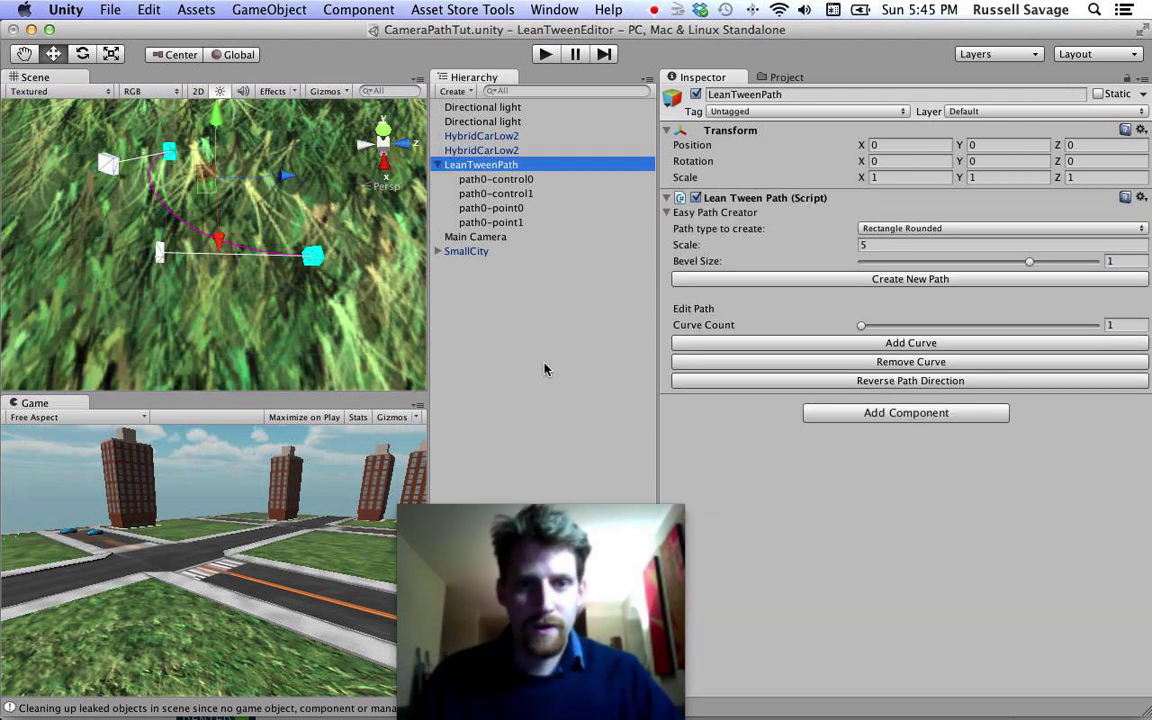
scroll(278, 228, "up", 3)
scroll(278, 228, "down", 6)
left_click_drag(278, 228, 136, 122, "alt")
left_click_drag(258, 264, 453, 285, "alt")
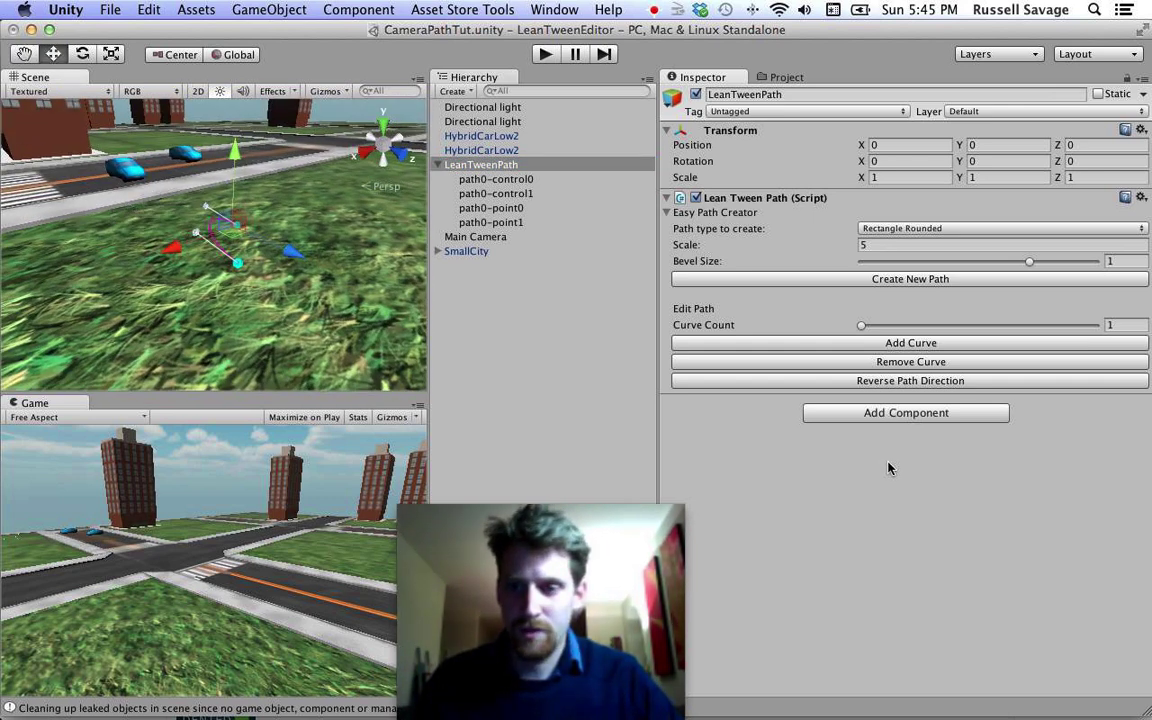
left_click(915, 230)
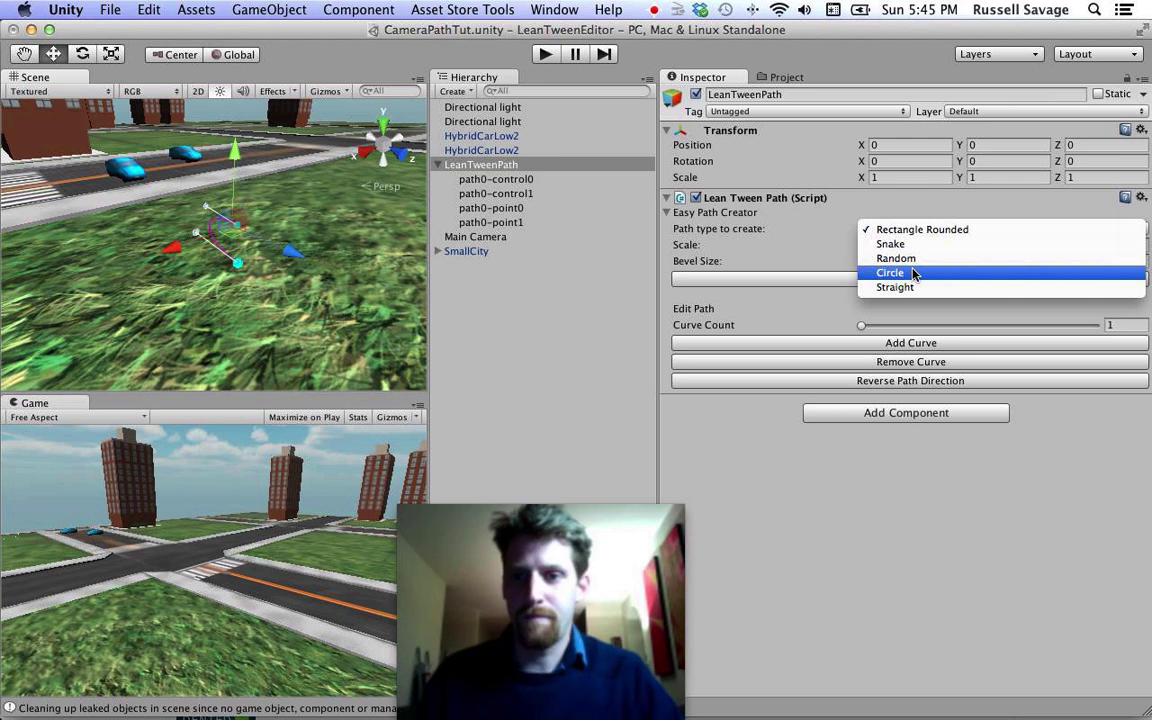
left_click(913, 273)
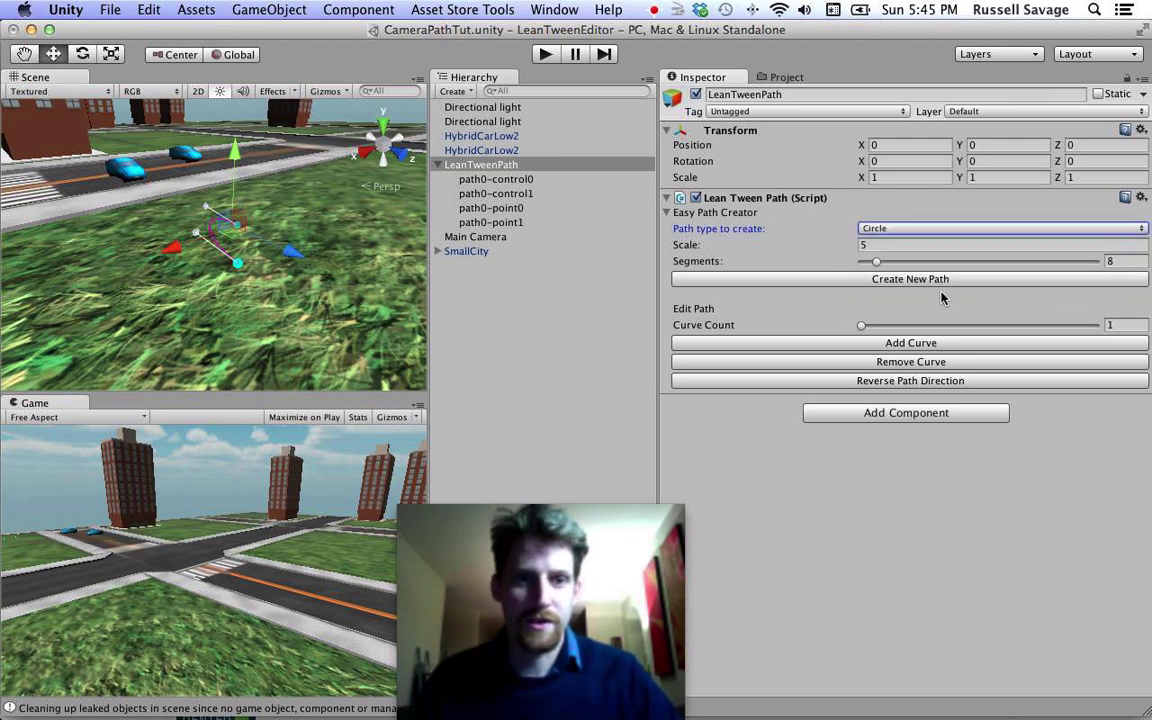
left_click(857, 245)
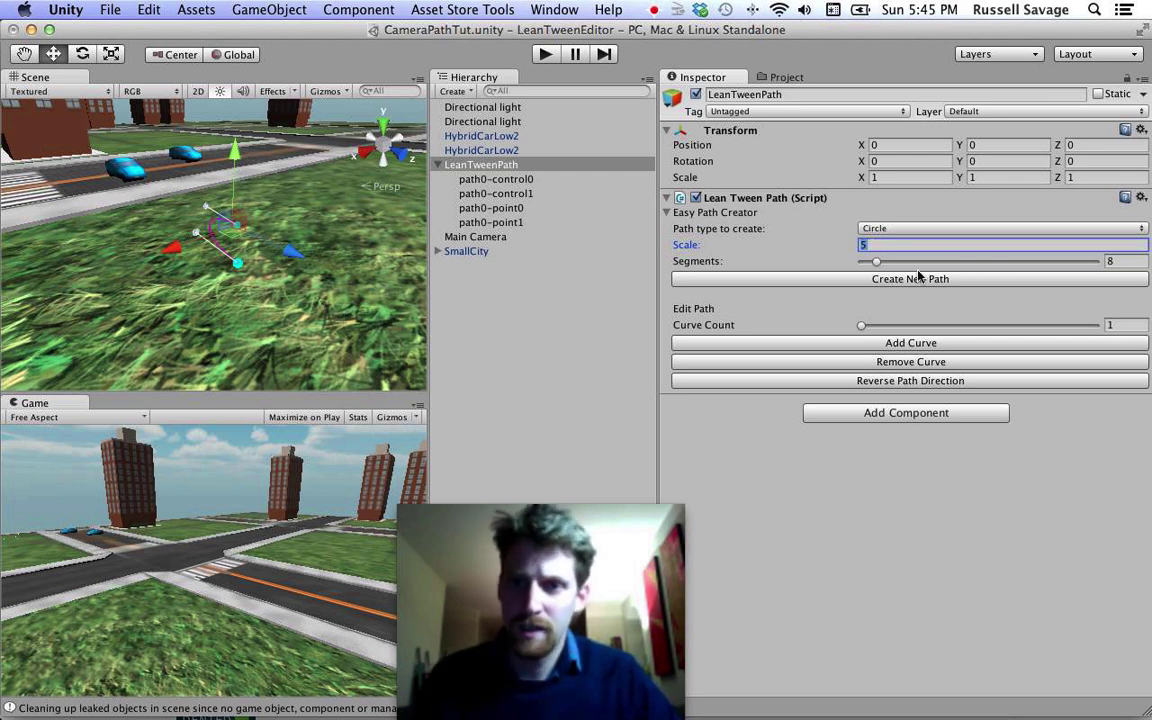
left_click(1128, 261)
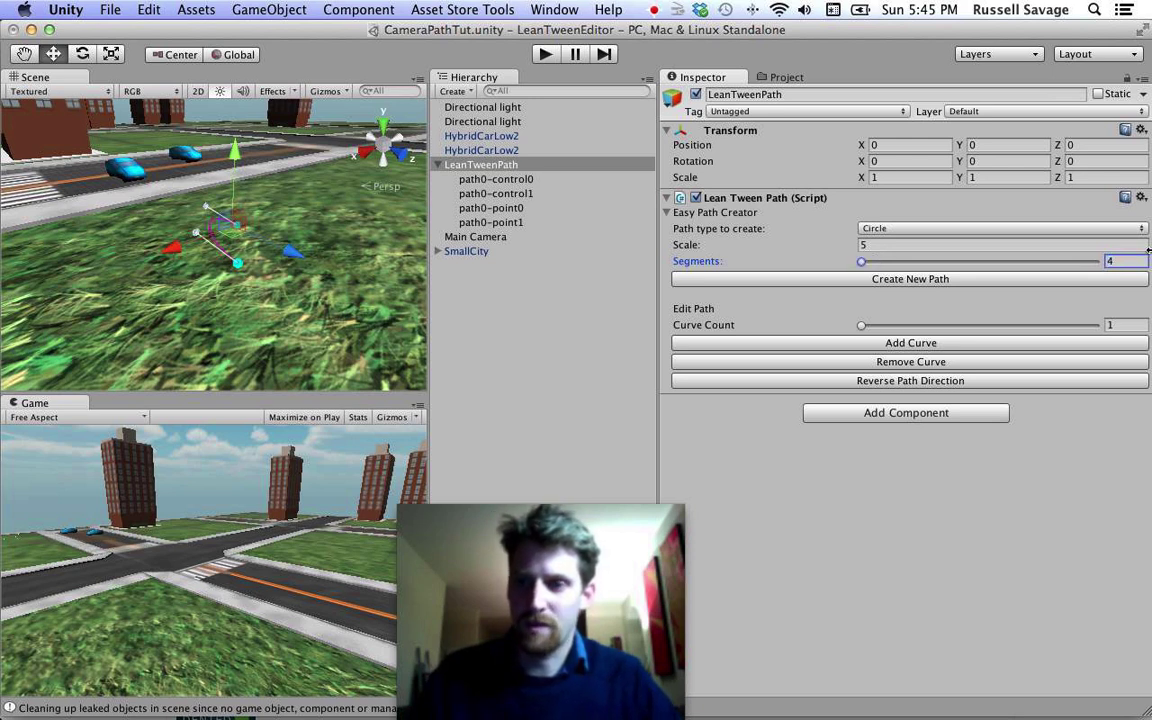
left_click(908, 281)
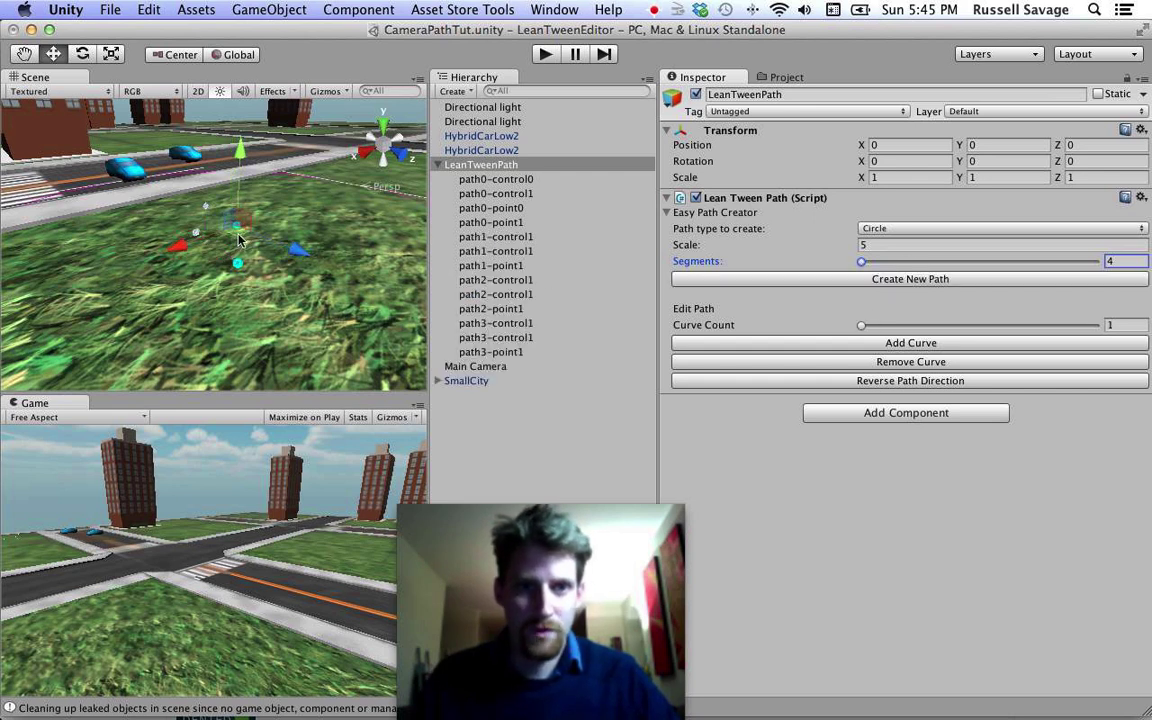
Raise the circle path above the ground and move it over the road intersection, to about X -102.6, Y 20.5
left_click_drag(238, 240, 233, 315, "alt")
scroll(233, 315, "down", 5)
left_click_drag(251, 205, 252, 301, "alt")
middle_click_drag(260, 233, 261, 334)
left_click_drag(252, 328, 347, 185, "alt")
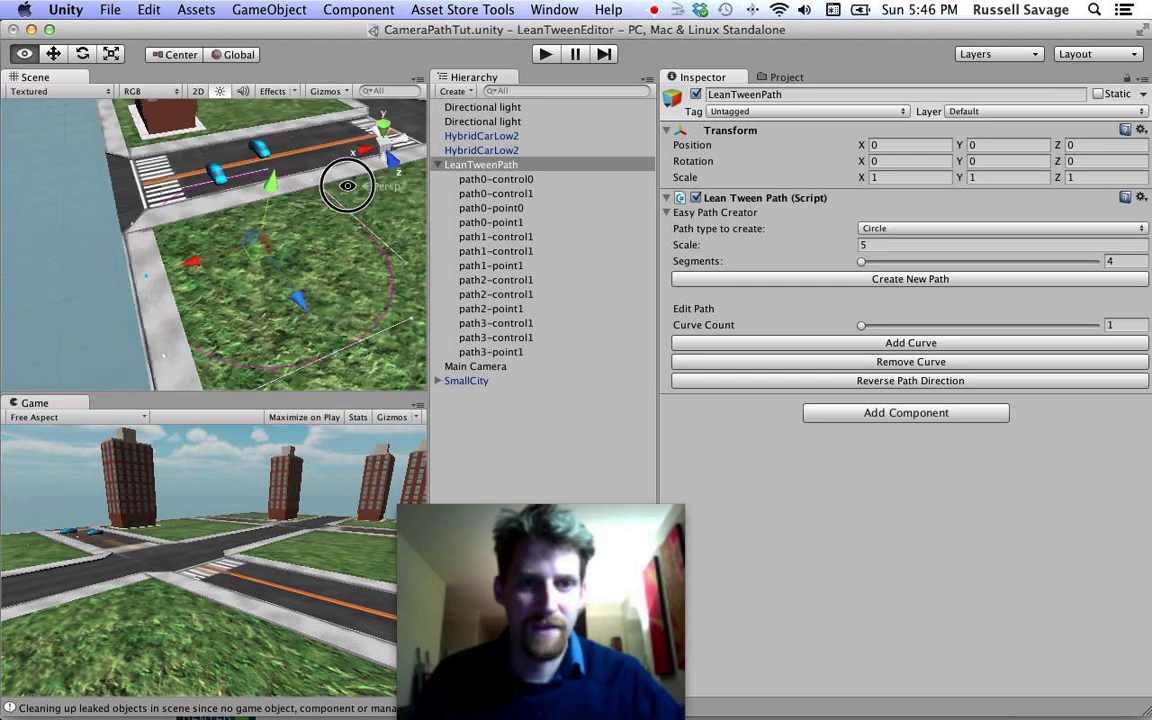
left_click_drag(273, 190, 270, 106)
scroll(248, 216, "down", 4)
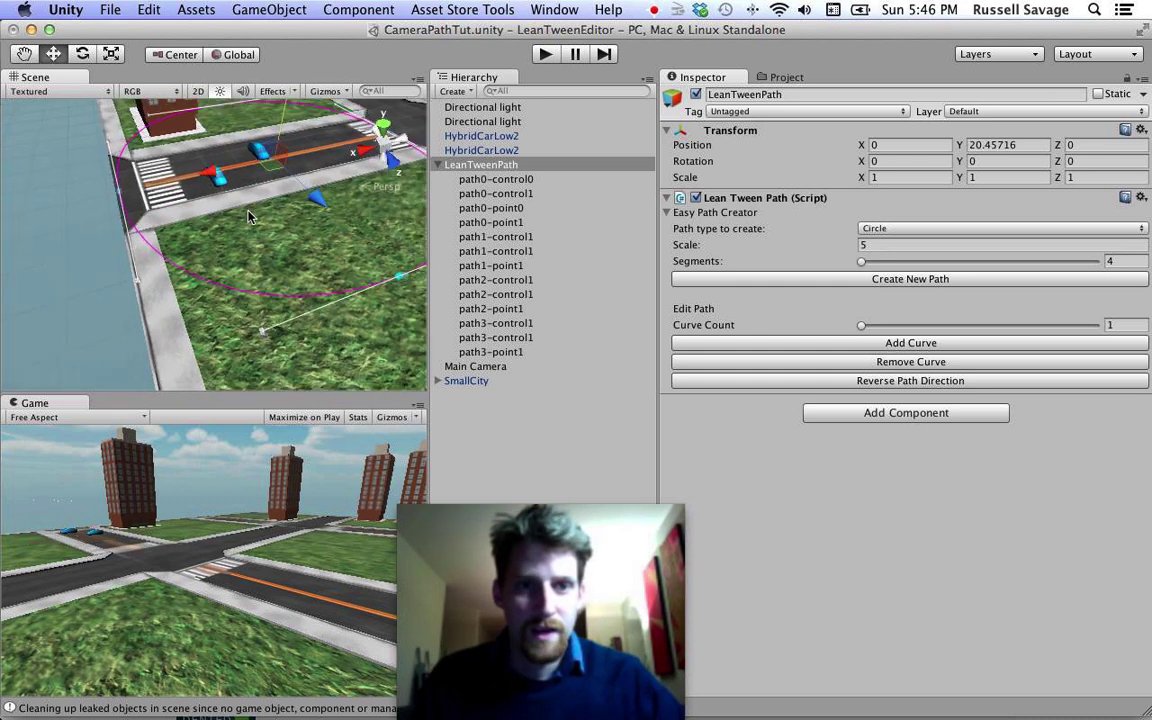
left_click_drag(186, 210, 300, 166)
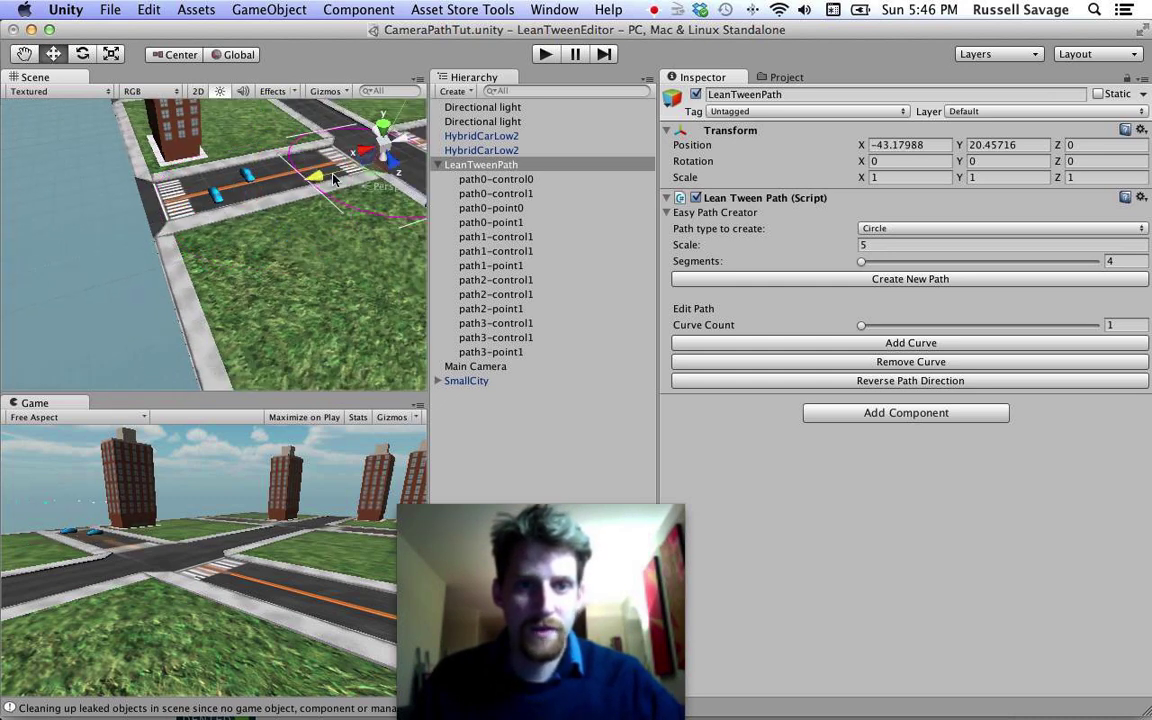
middle_click_drag(305, 170, 327, 206)
left_click_drag(184, 236, 385, 172)
key("f")
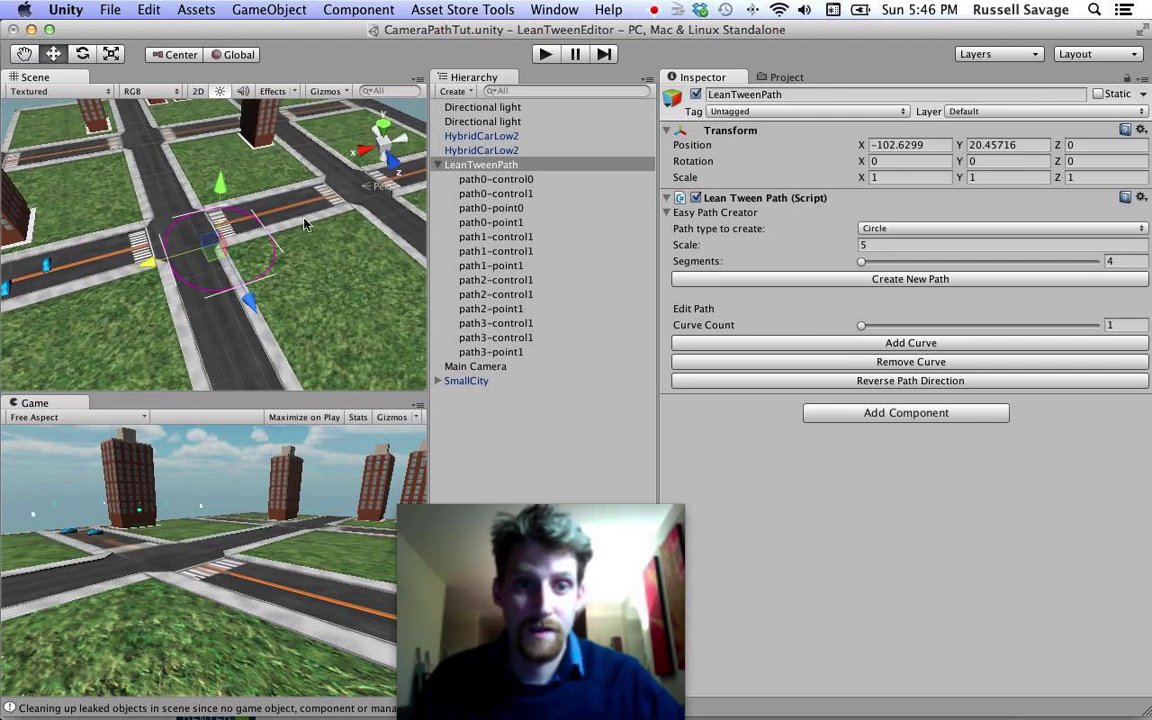
Examine the circular path over the intersection from several angles and distances
left_click_drag(200, 272, 213, 240, "alt")
middle_click_drag(213, 242, 285, 221)
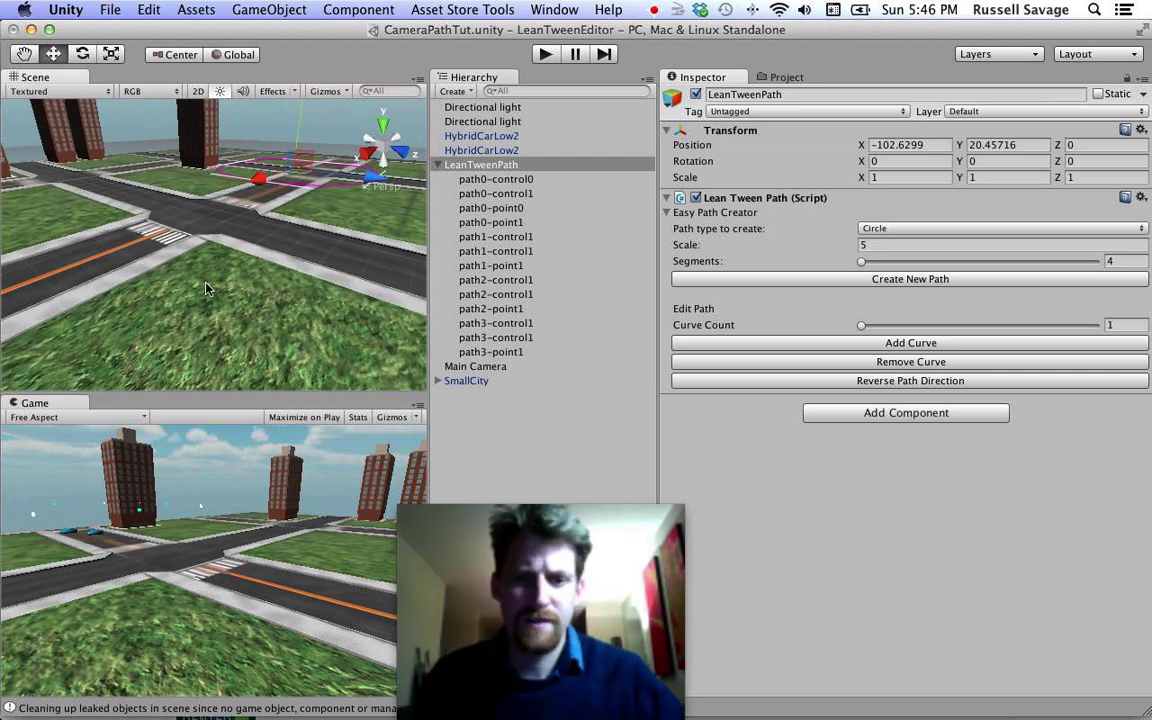
left_click_drag(300, 200, 239, 257, "alt")
middle_click_drag(304, 165, 289, 244)
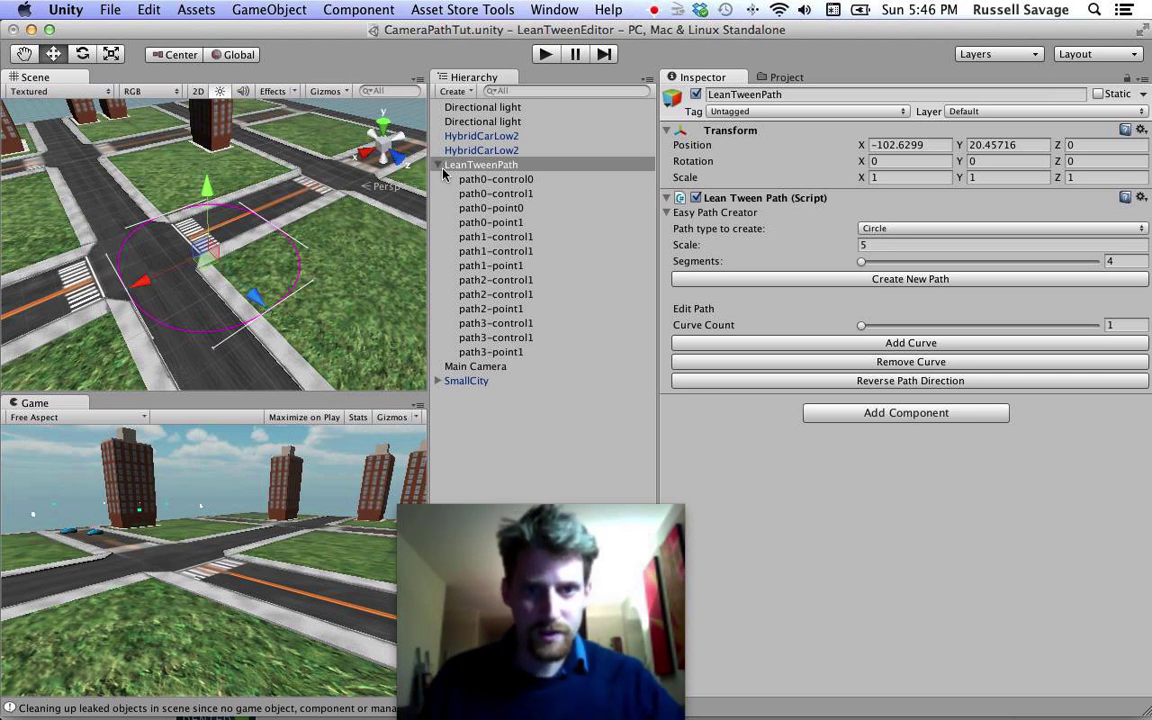
scroll(290, 300, "up", 3)
left_click_drag(291, 299, 293, 285, "alt")
scroll(293, 288, "up", 5)
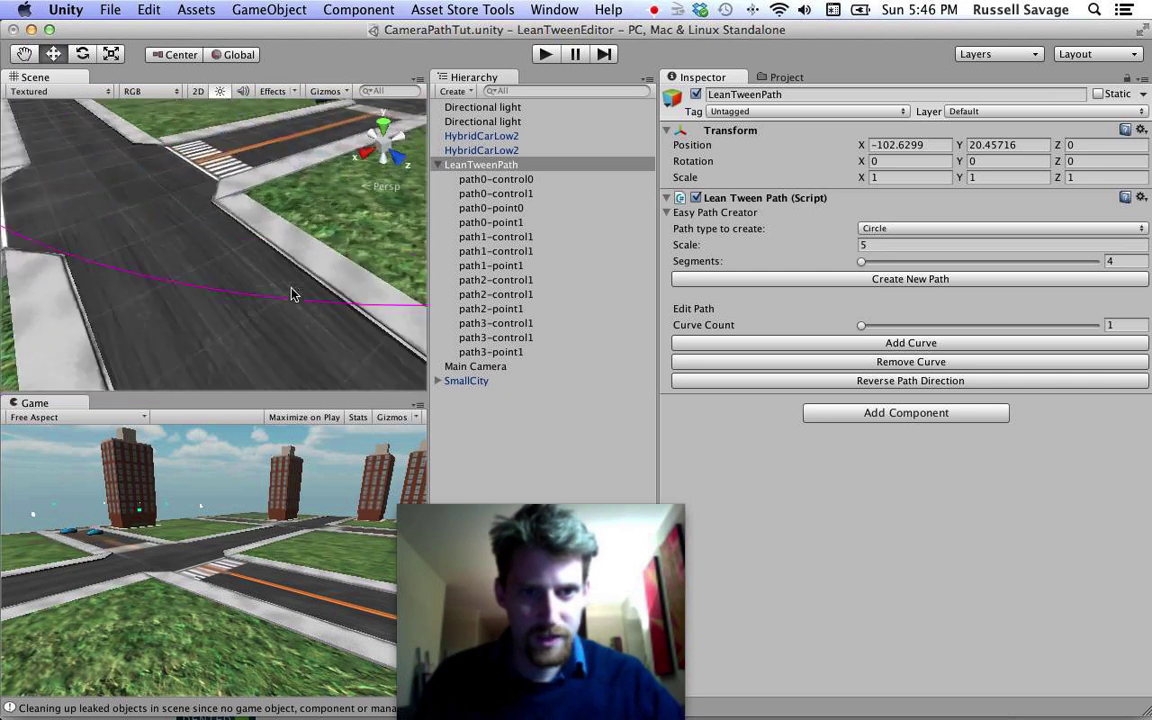
scroll(293, 290, "down", 4)
middle_click_drag(309, 288, 301, 291)
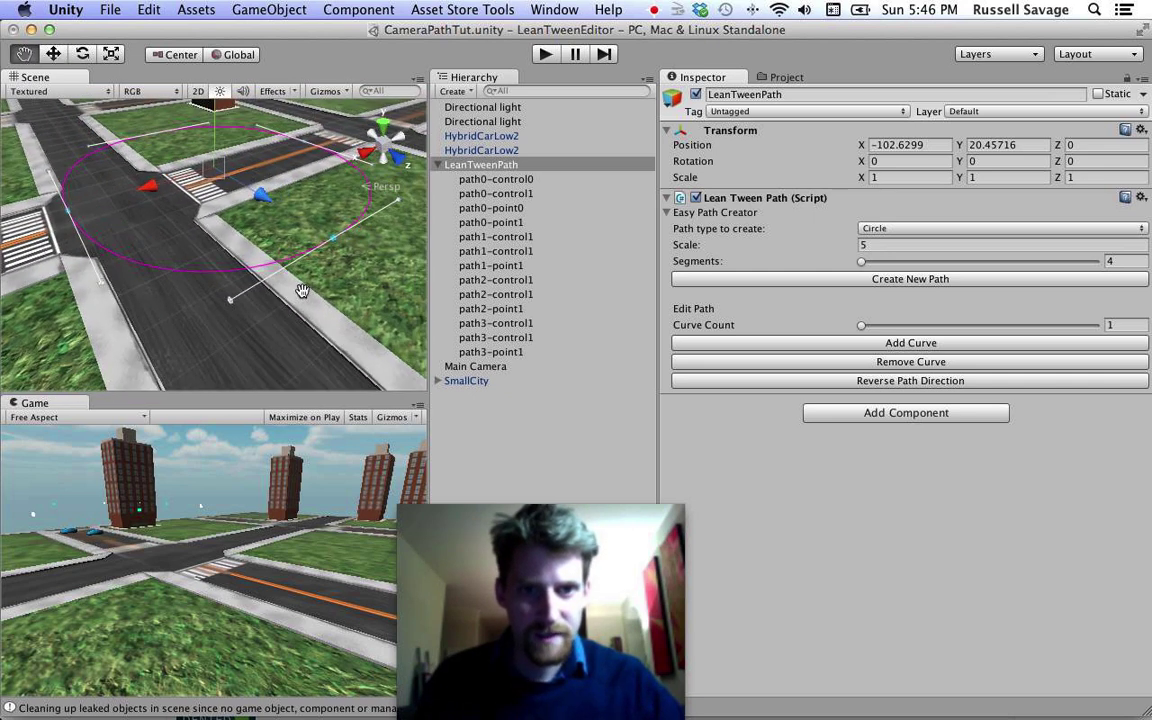
Go through the first curve's control handles and points, and raise path0-point1 to a Y of about 2.6
left_click(490, 179)
left_click(498, 196)
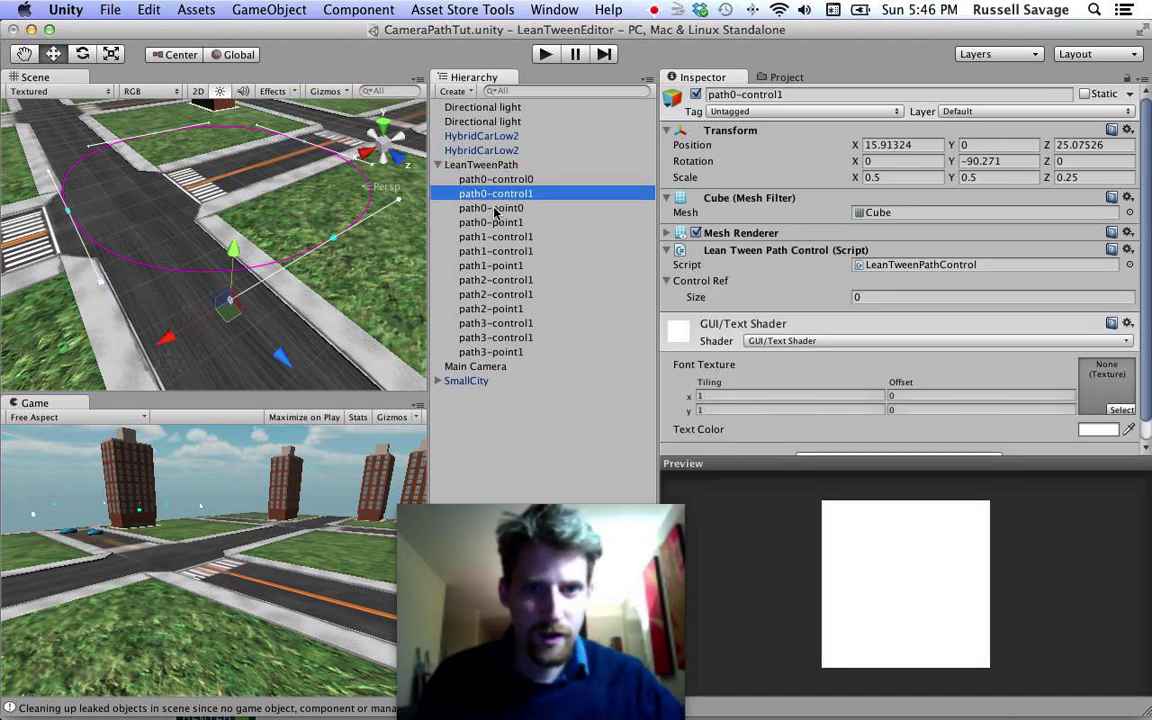
left_click(503, 210)
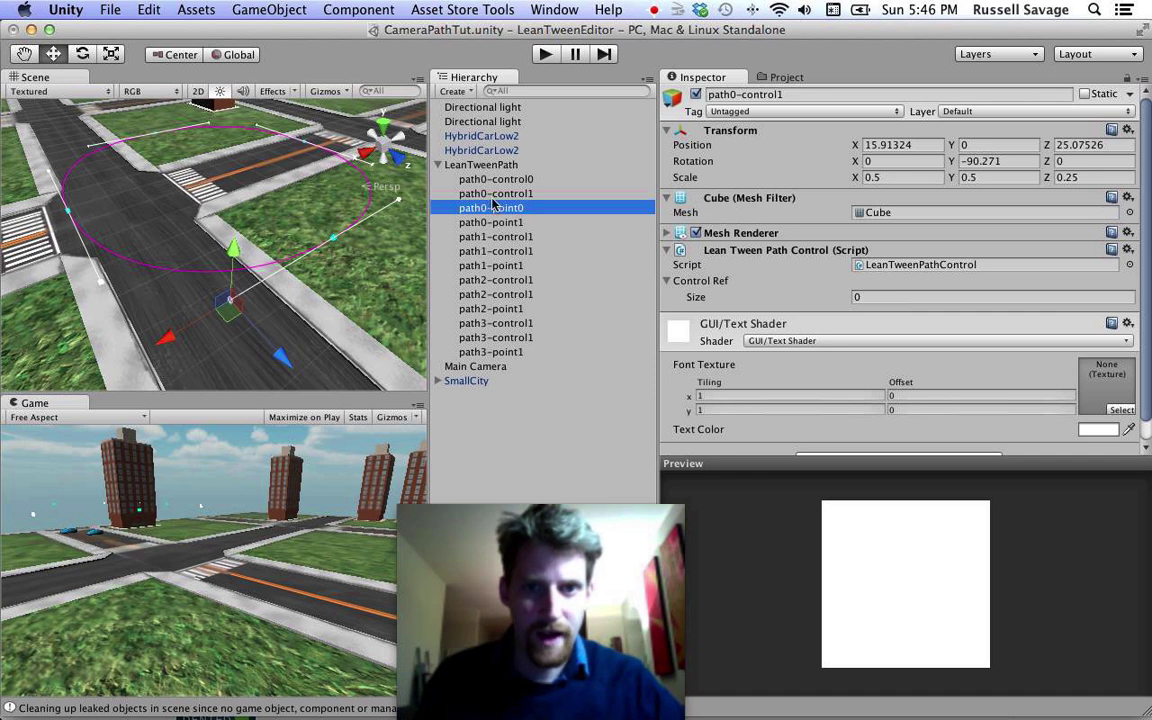
left_click(489, 222)
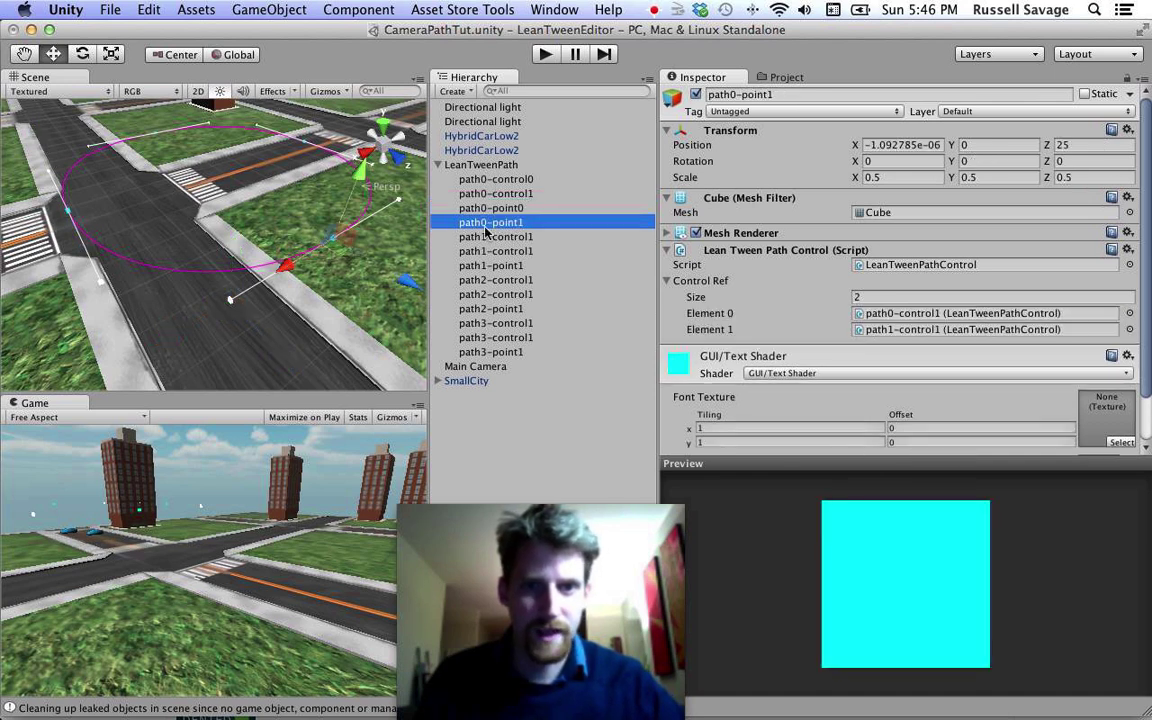
left_click_drag(357, 178, 352, 153)
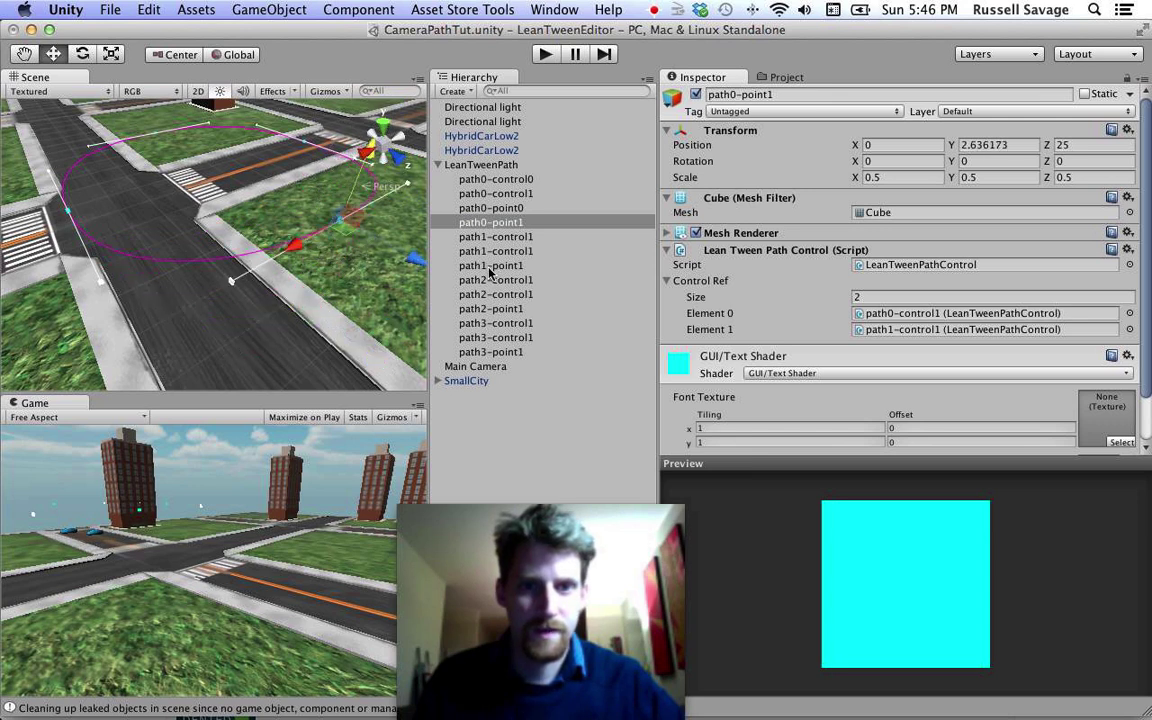
Raise the path's end point, path3-point1, to a Y of about 7.8
left_click(490, 352)
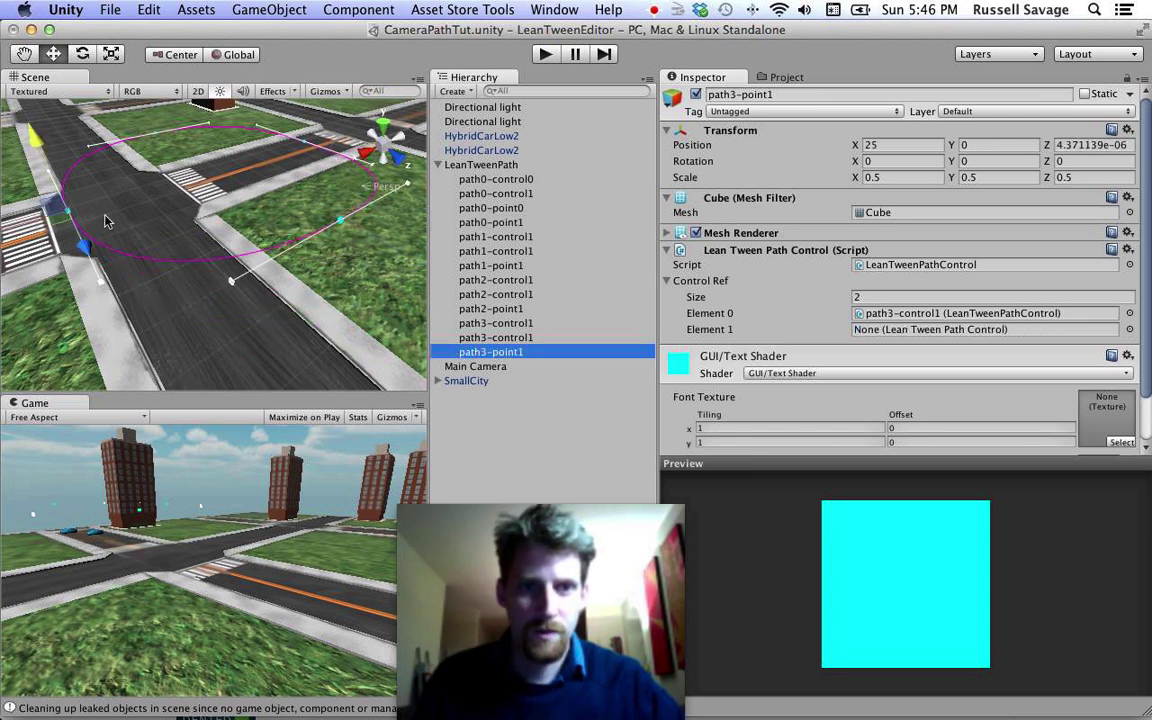
left_click_drag(68, 208, 158, 220, "alt")
left_click_drag(85, 156, 78, 78)
middle_click_drag(68, 132, 106, 225)
left_click_drag(106, 224, 190, 233, "alt")
left_click(183, 230)
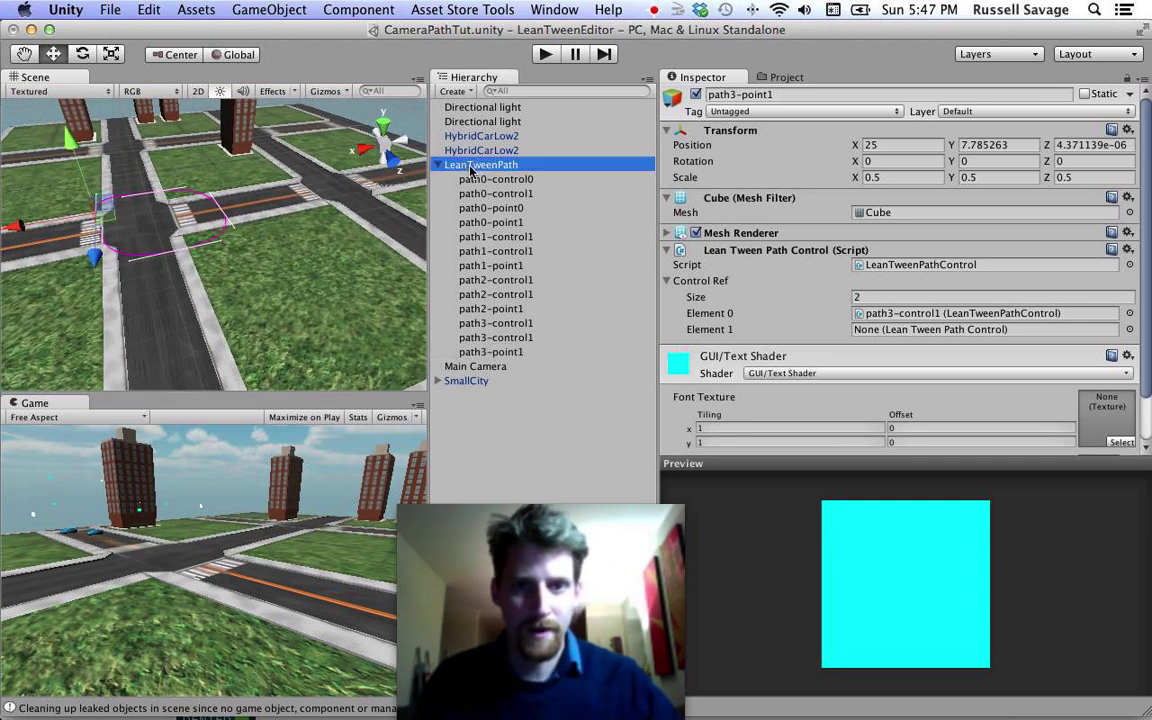
Move the whole LeanTweenPath so it encircles the nearby building, at about X -189.1, Z -125.1
left_click_drag(103, 226, 311, 213)
left_click_drag(385, 203, 205, 95)
key("f")
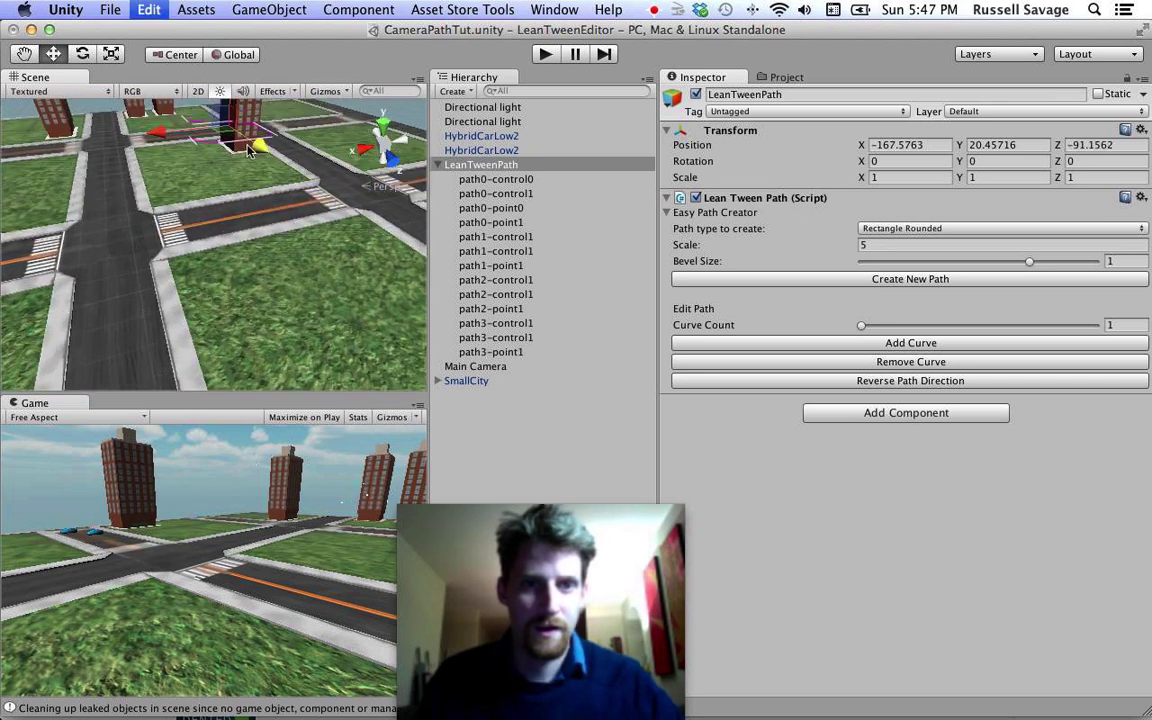
left_click_drag(296, 256, 202, 266, "alt")
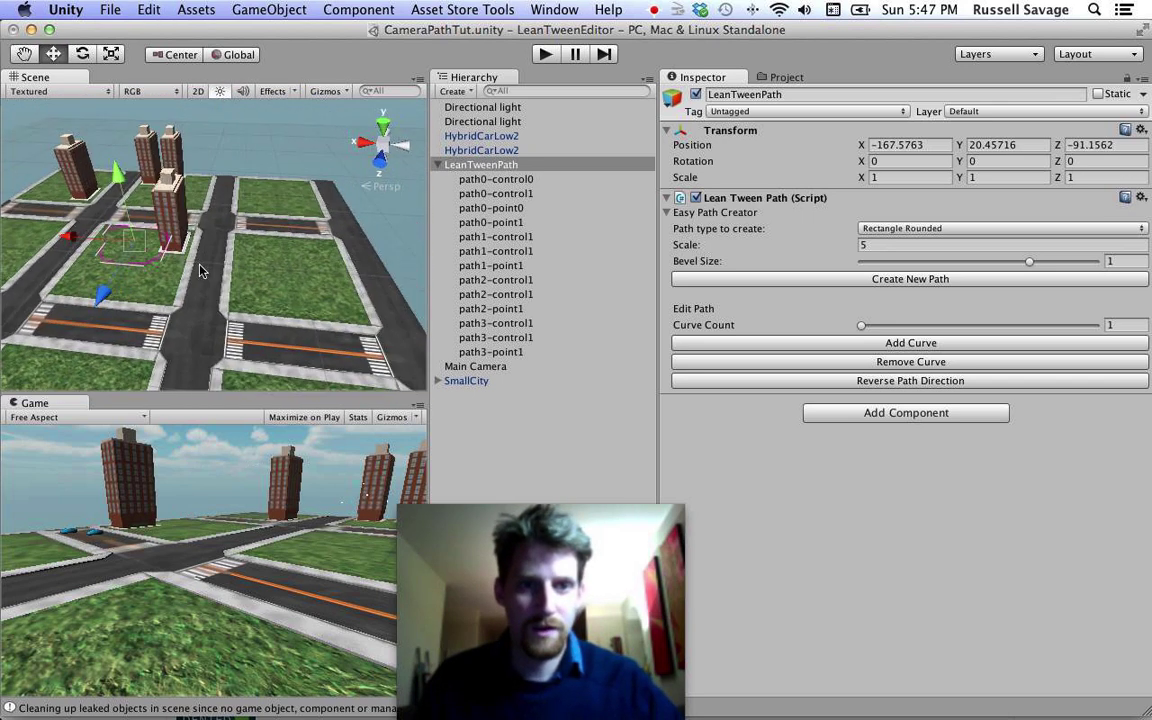
left_click_drag(106, 291, 170, 255)
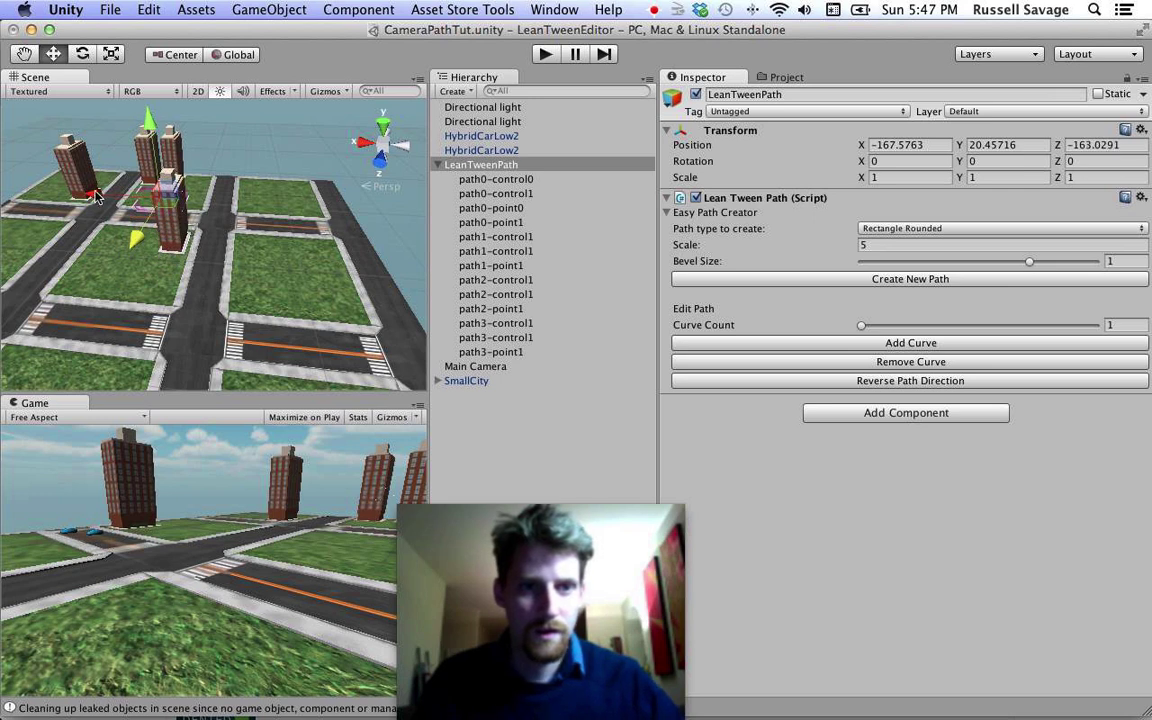
left_click_drag(96, 193, 119, 196)
left_click_drag(164, 240, 270, 222)
scroll(157, 262, "up", 10)
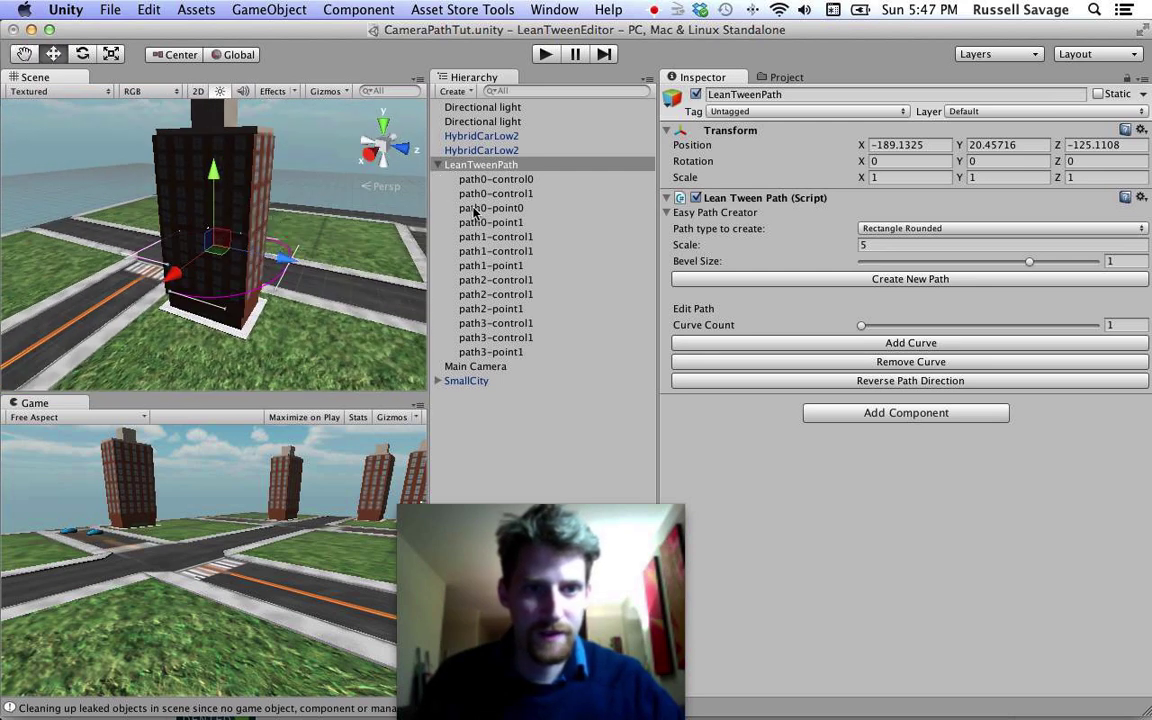
Lower the path's start point, path0-point0, to a Y of about -9.0 and collapse the LeanTweenPath hierarchy
left_click(499, 353)
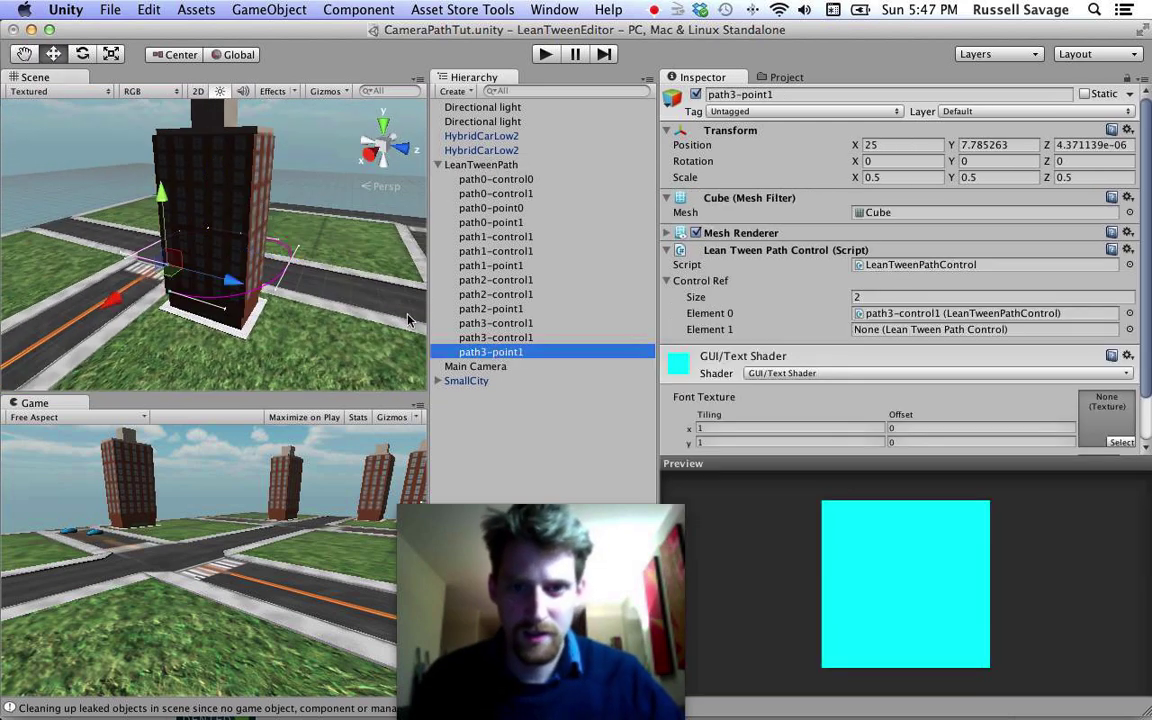
left_click(495, 181)
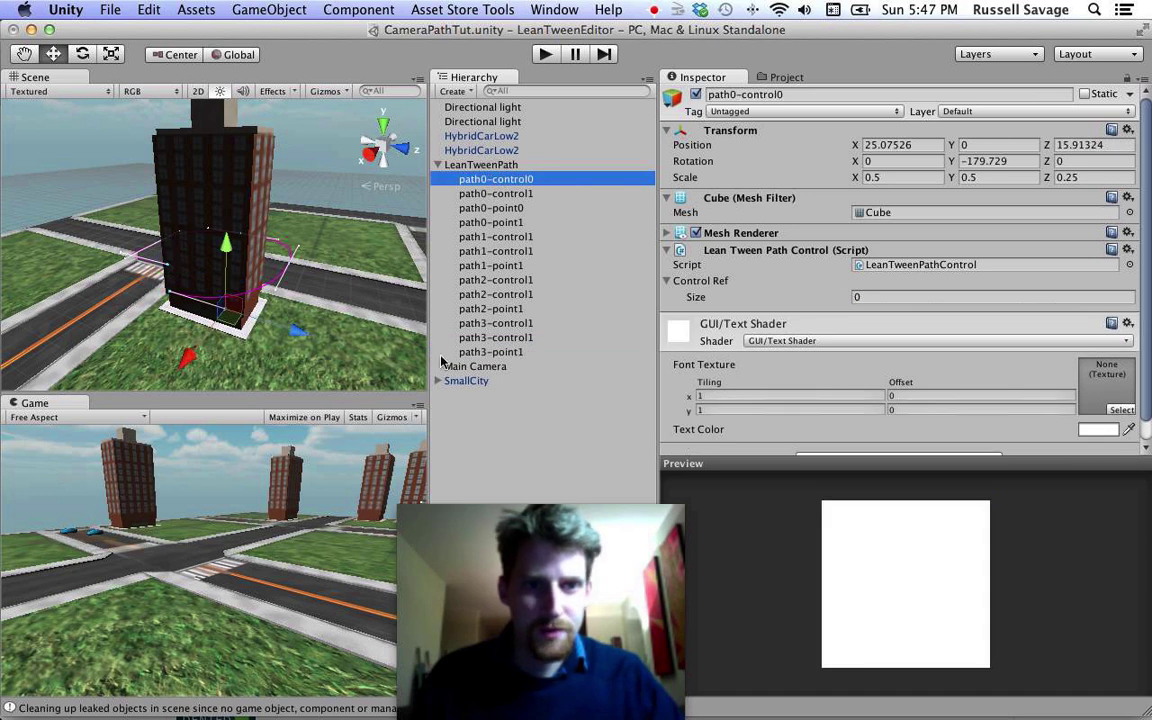
left_click(495, 194)
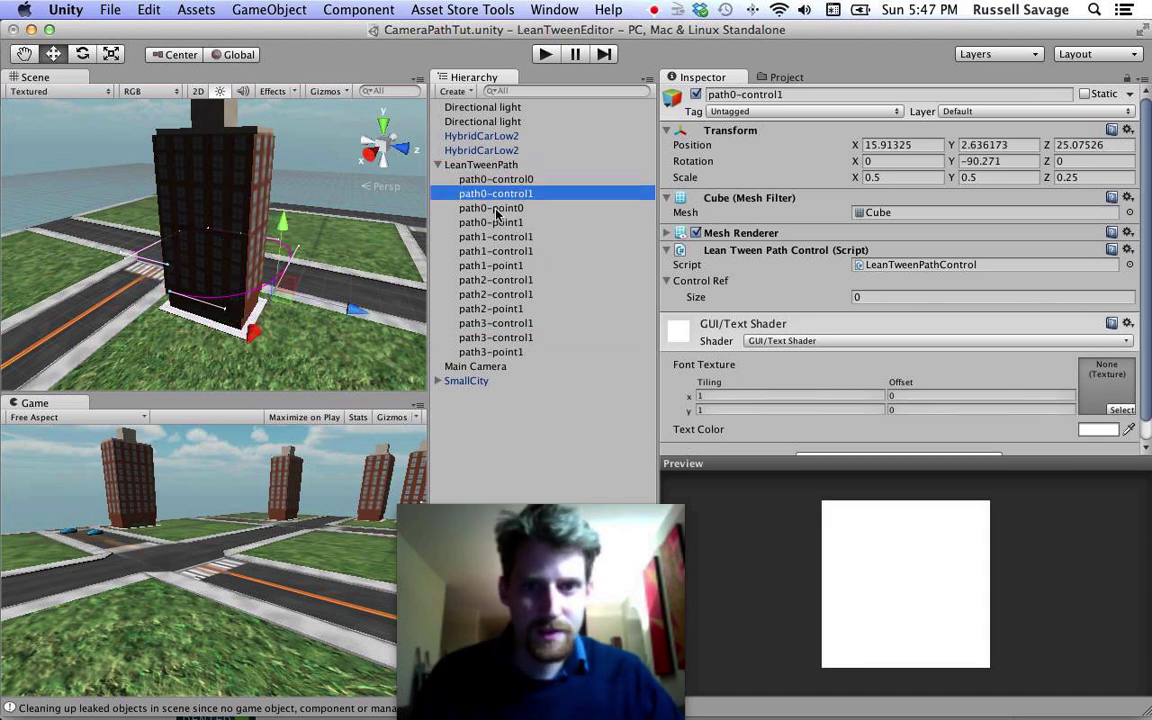
left_click(494, 209)
mouse_move(170, 232)
left_mouse_down()
mouse_move(162, 265)
mouse_move(167, 254)
left_mouse_up()
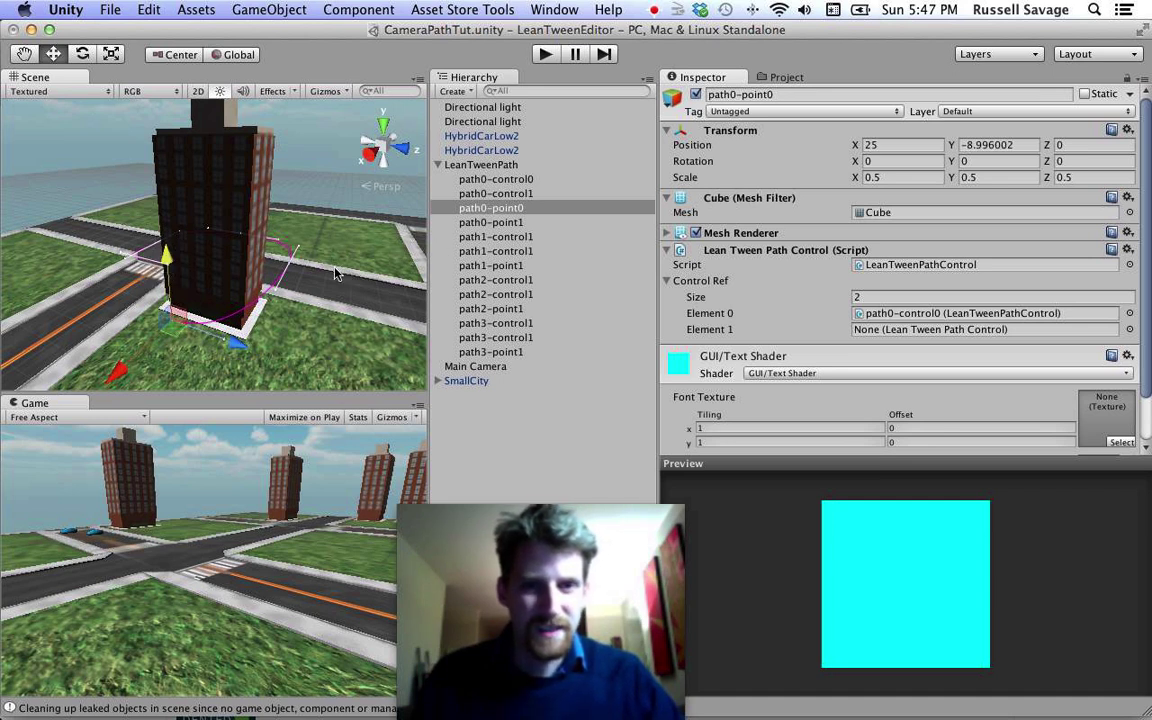
left_click(491, 165)
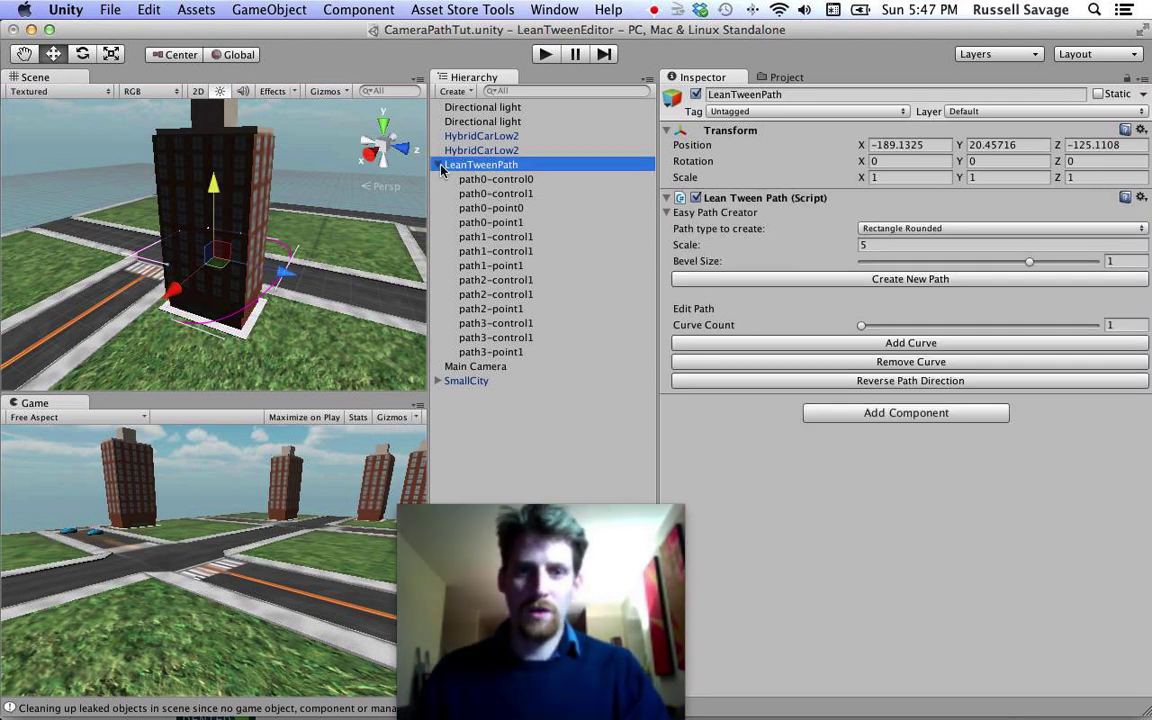
left_click(439, 165)
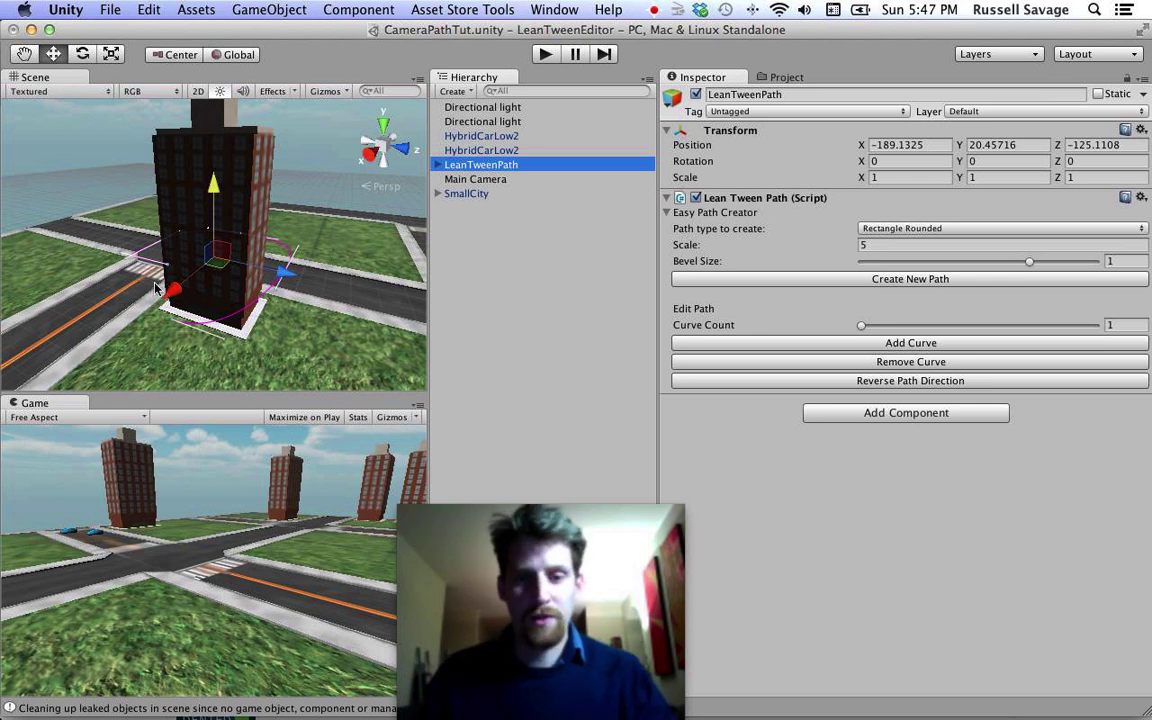
Add the Lean Tween Visual script component to the Main Camera
left_click(477, 180)
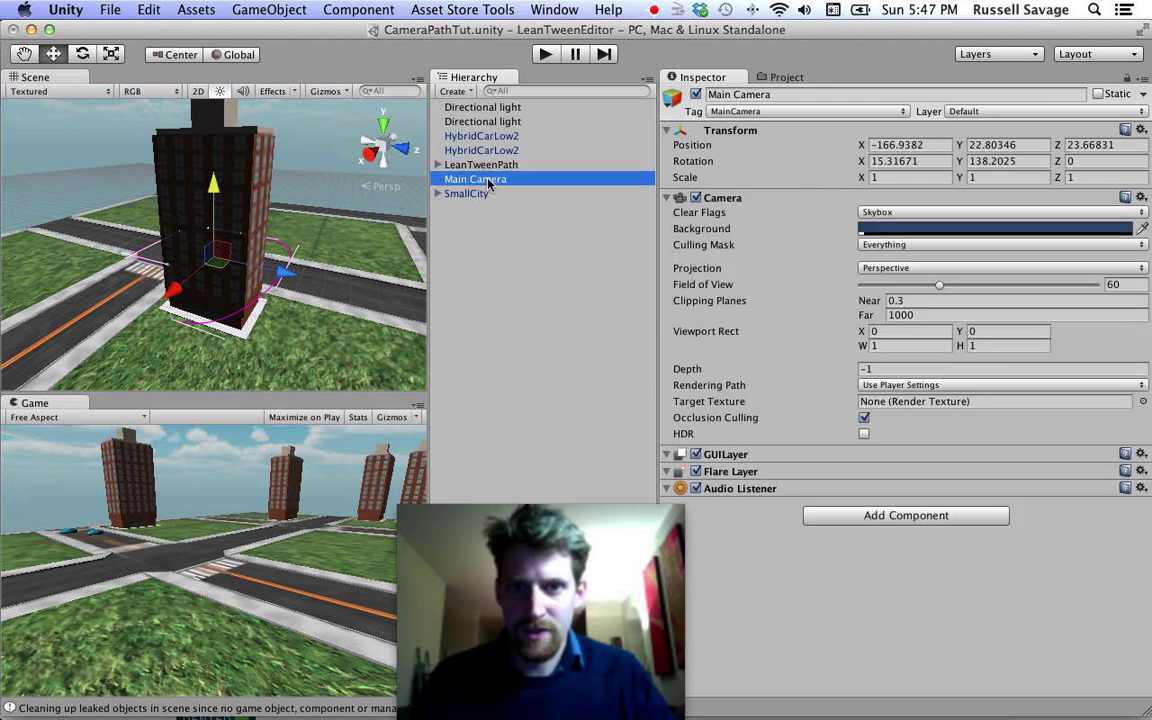
left_click(914, 518)
left_click(886, 323)
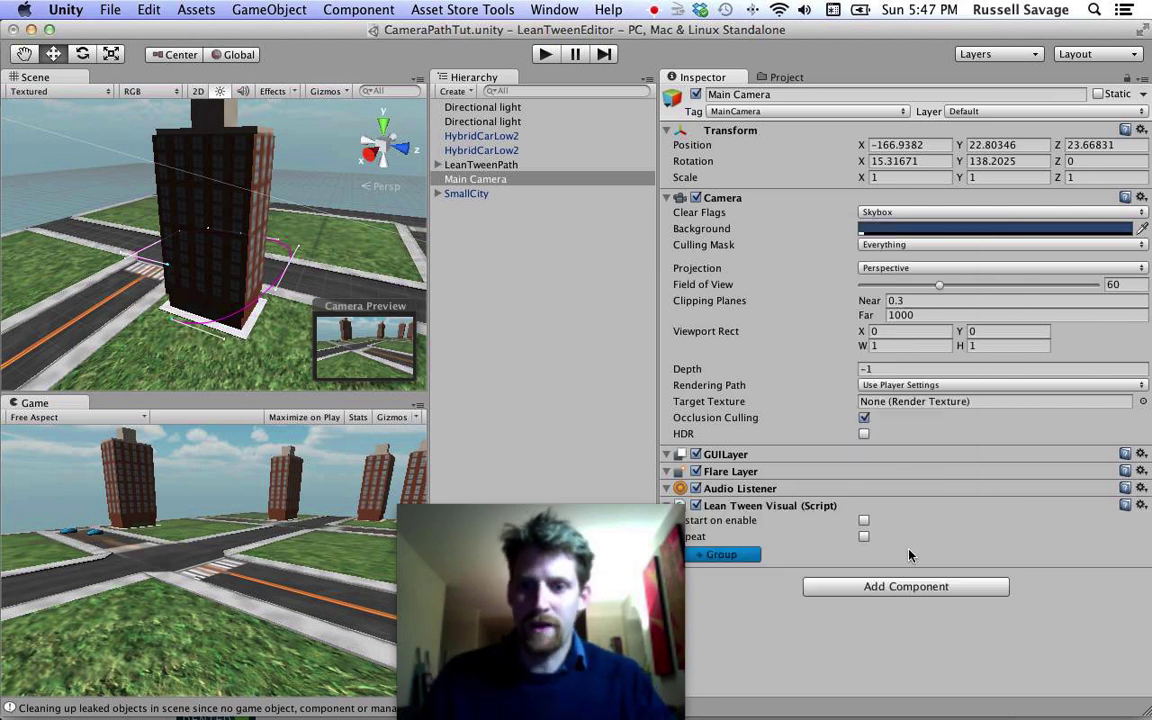
left_click_drag(618, 566, 588, 566)
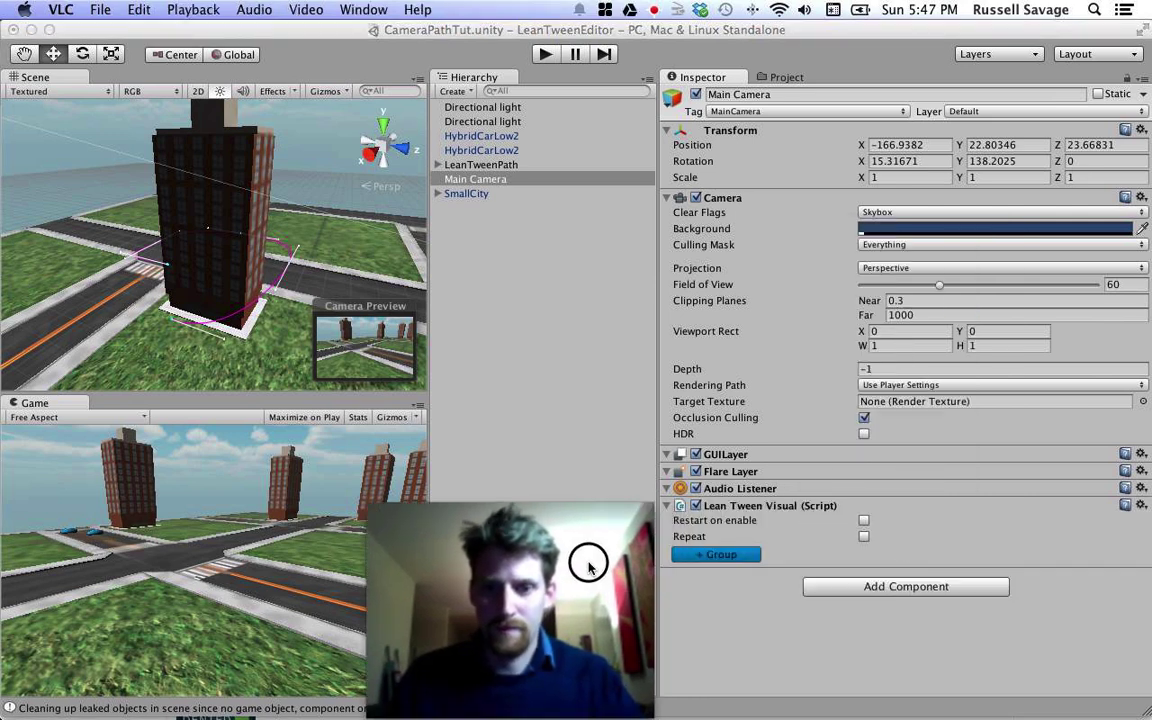
Add a tween group to the Lean Tween Visual component and name it Moving Camera
left_click(728, 556)
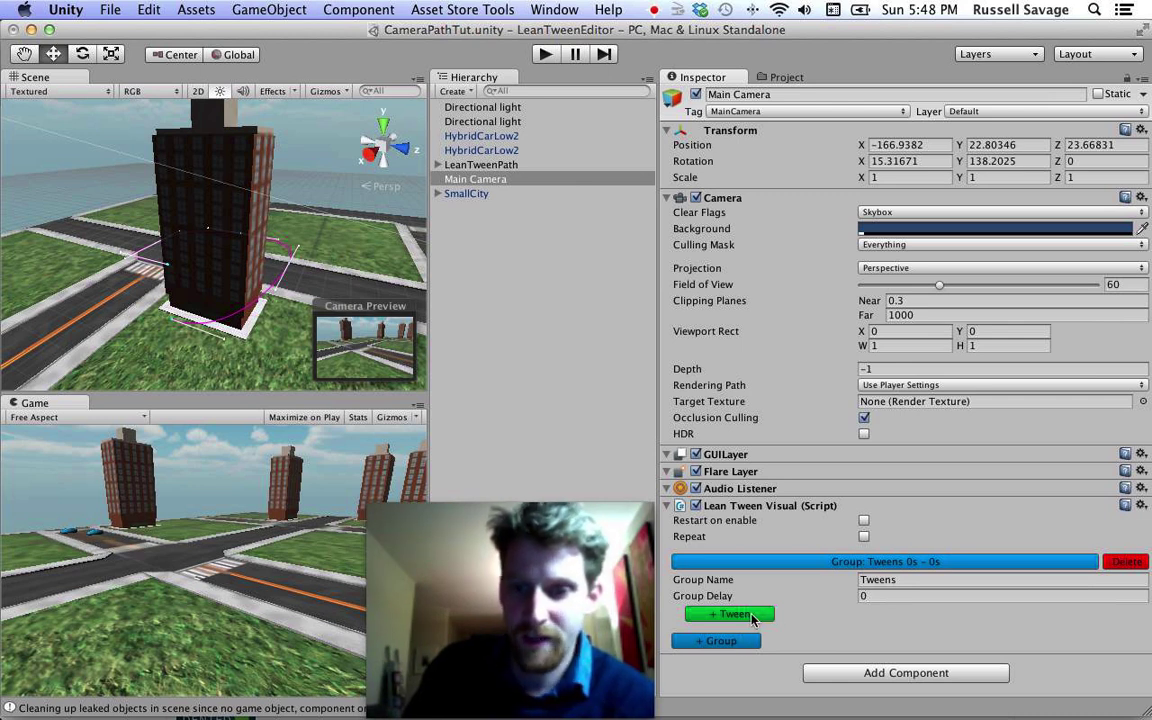
left_click(790, 563)
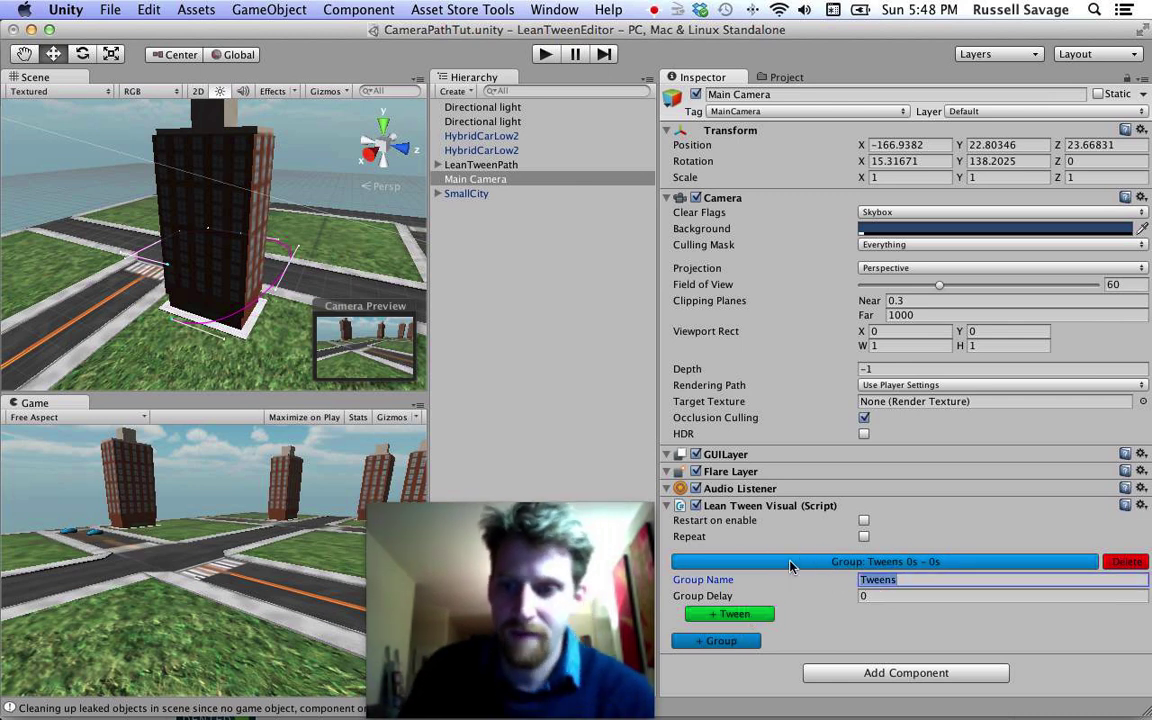
key("BackSpace")
key("BackSpace")
key("BackSpace")
key("BackSpace")
key("BackSpace")
key("BackSpace")
type("Moving Camera")
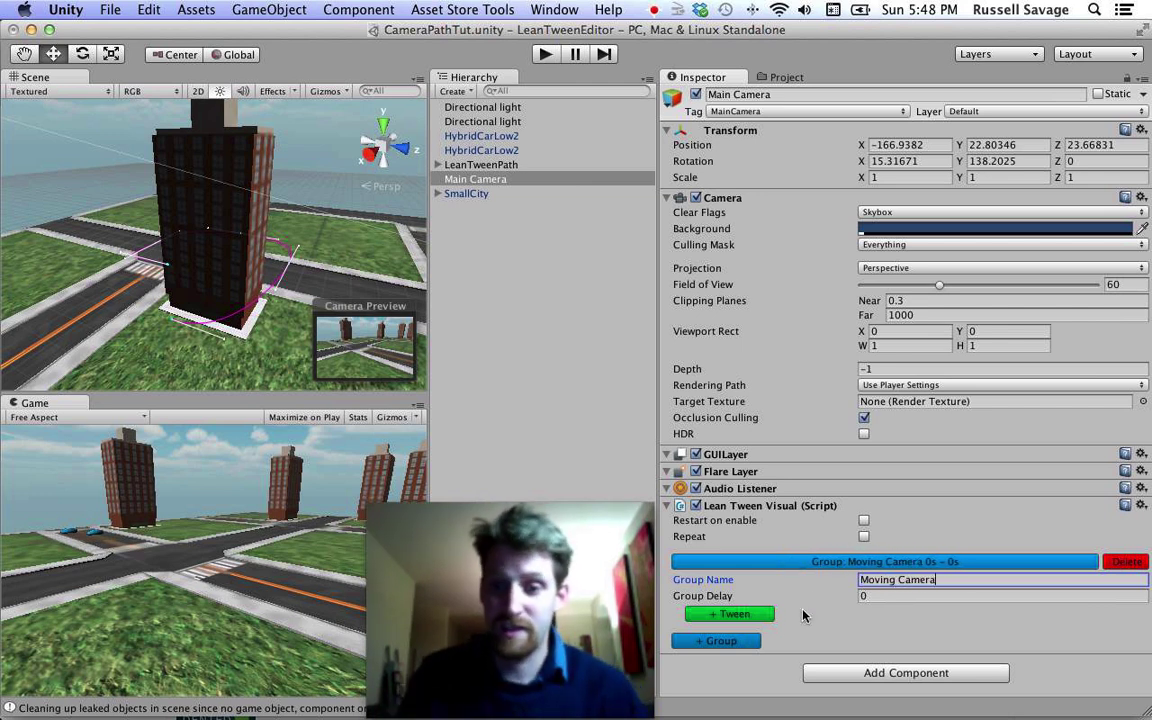
Add a MOVE_CURVED tween to the Moving Camera group, assign LeanTweenPath as its path and enable Orient to Path
left_click(761, 616)
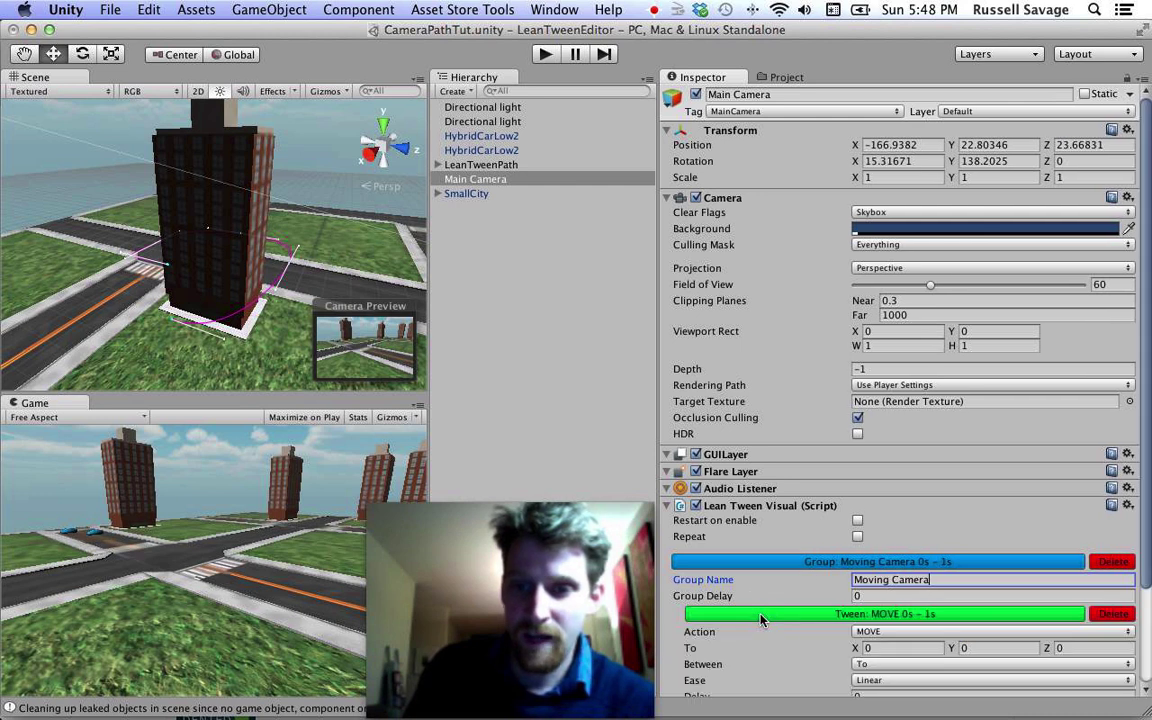
scroll(931, 540, "down", 4)
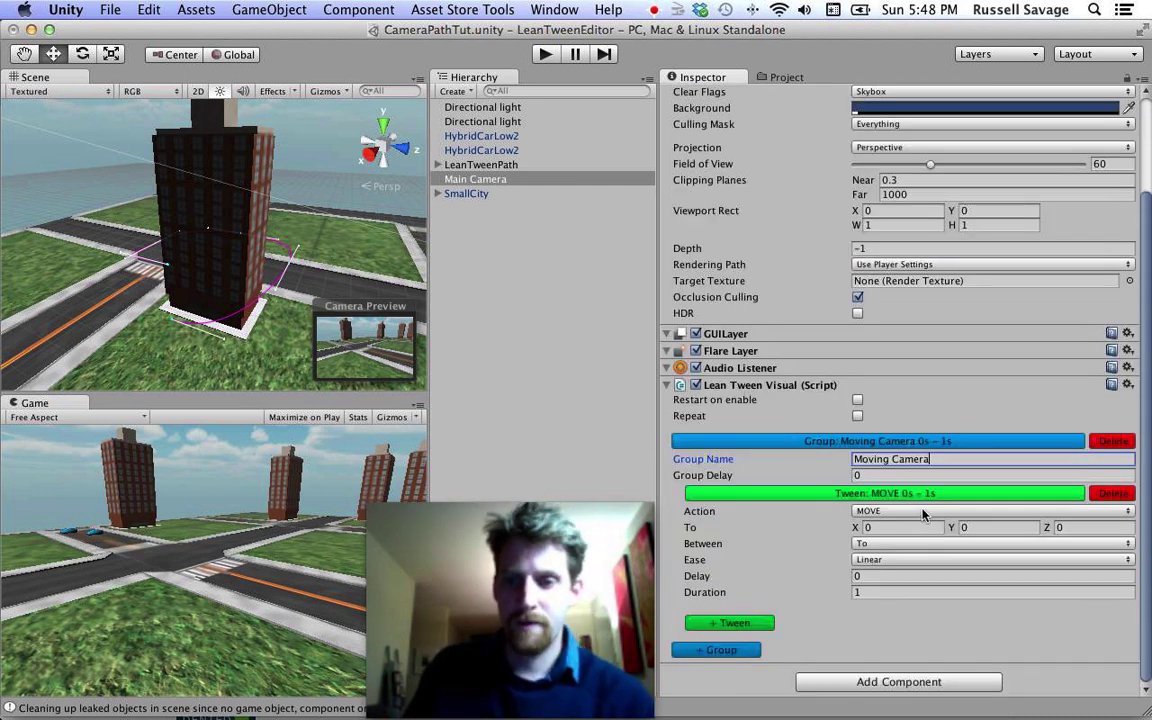
left_click(924, 512)
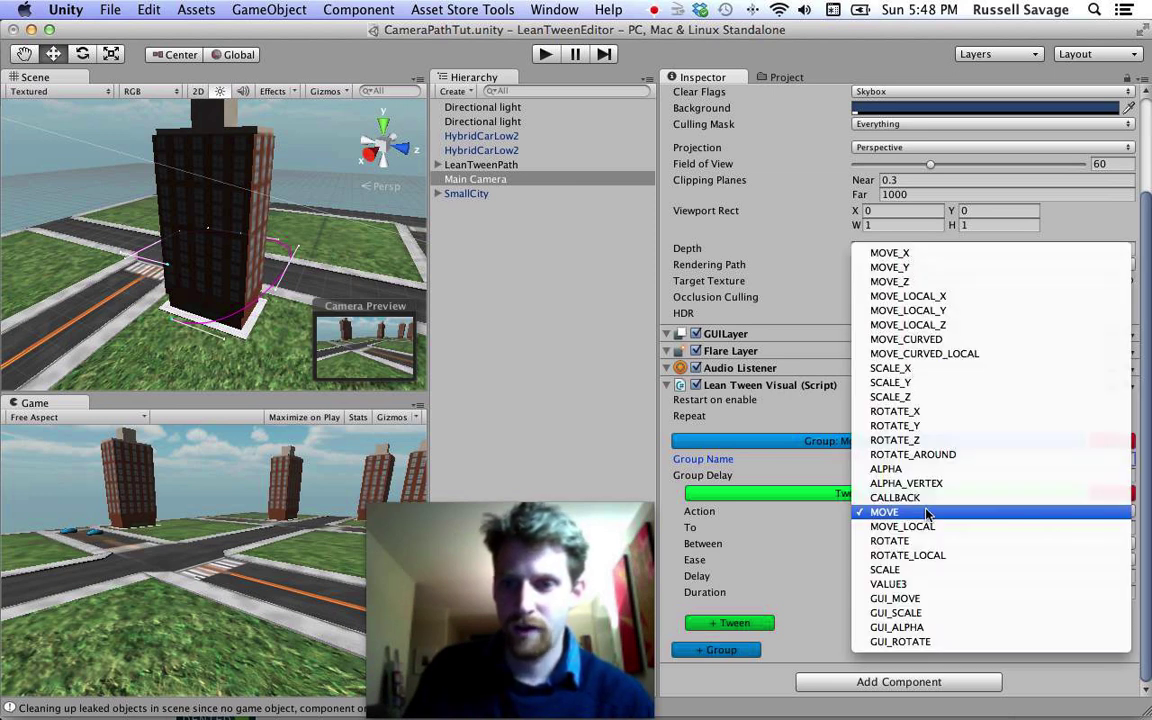
left_click(918, 341)
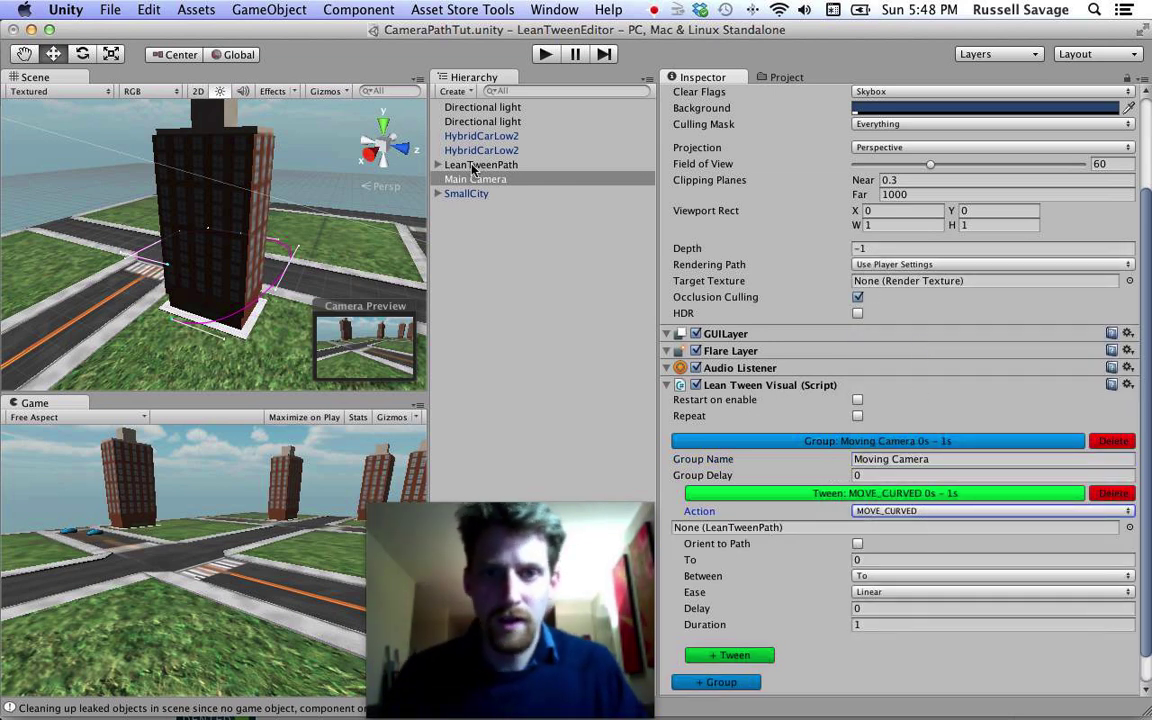
left_click_drag(460, 168, 750, 524)
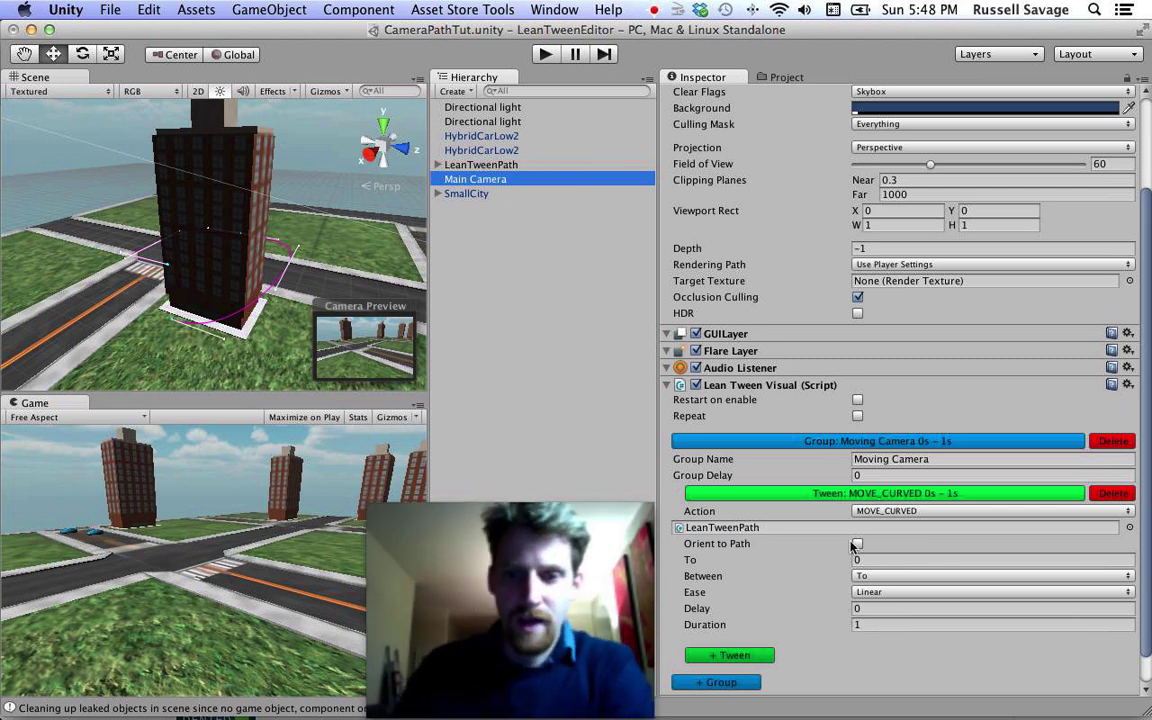
left_click(856, 544)
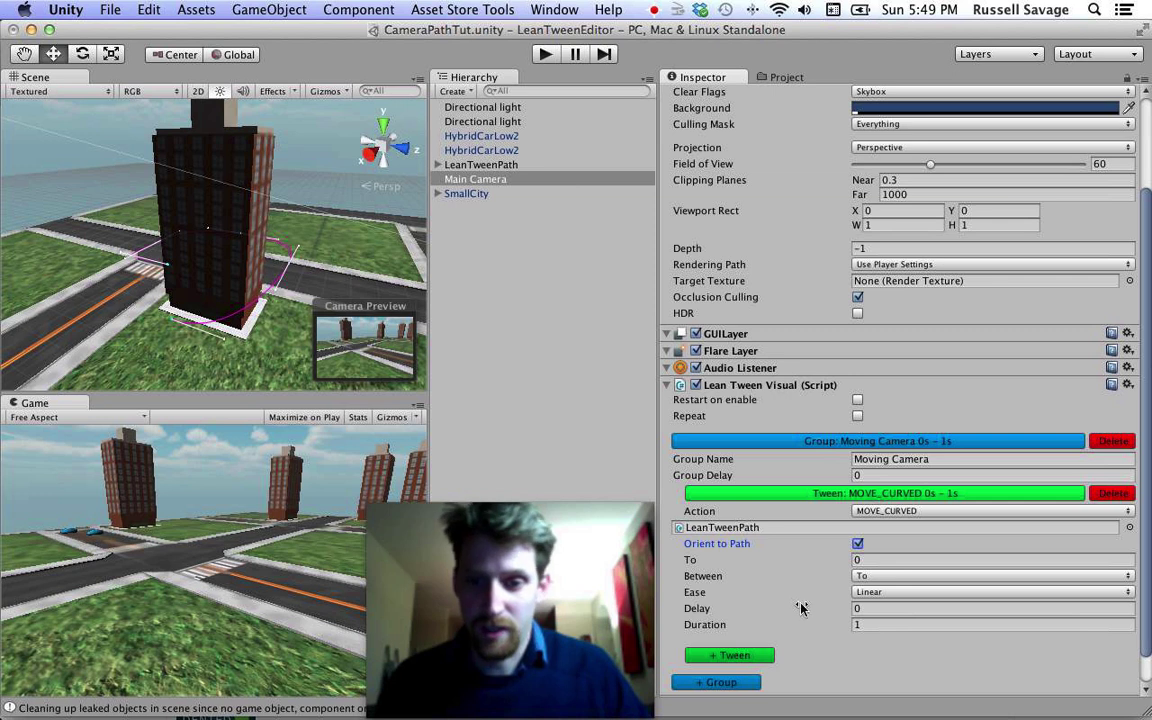
Try Ease In Quart as the curved tween's easing and return it to Linear
left_click(886, 596)
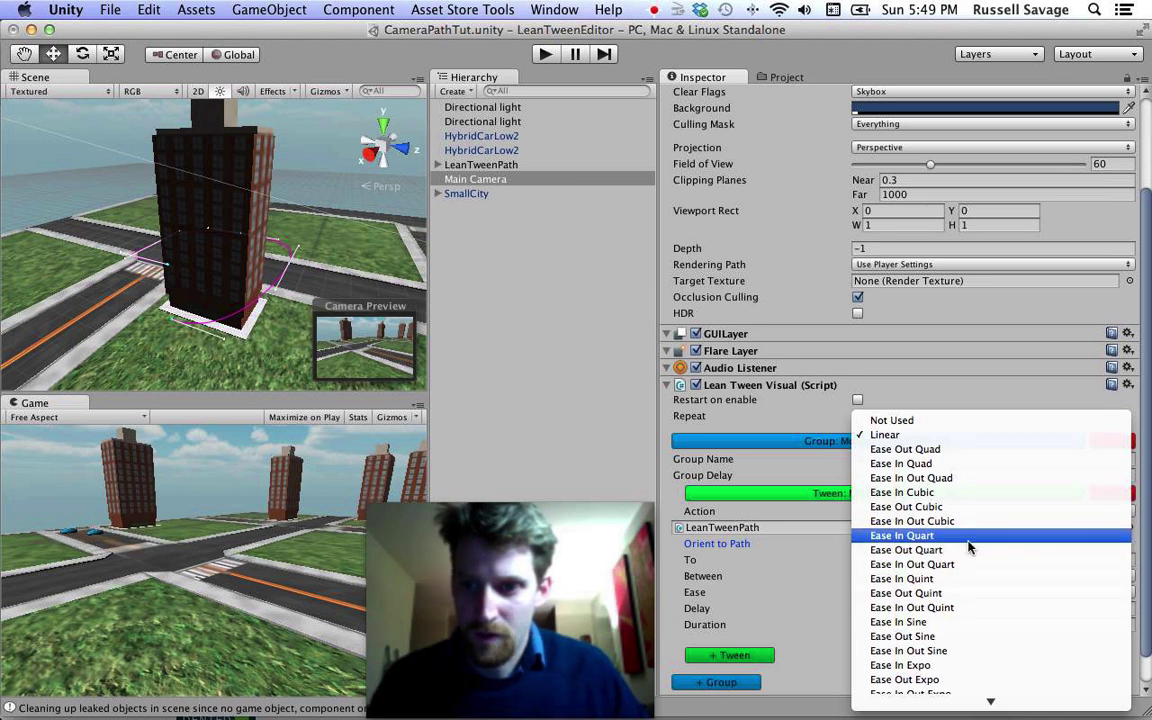
left_click(935, 536)
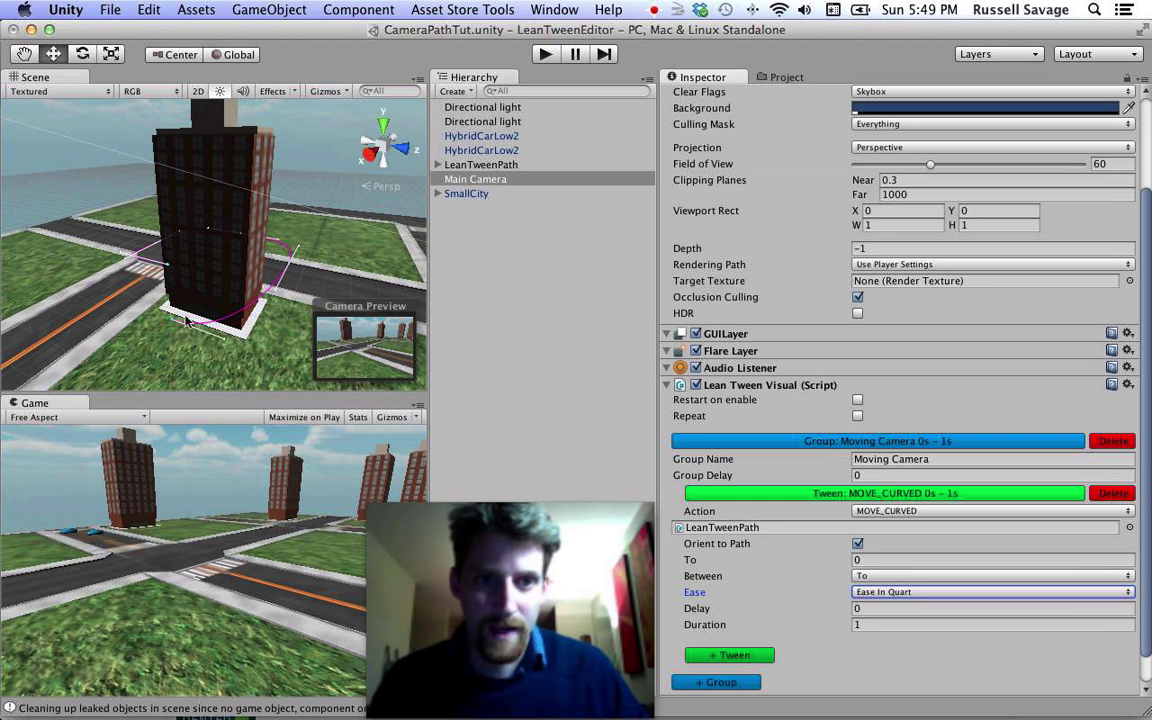
left_click(978, 596)
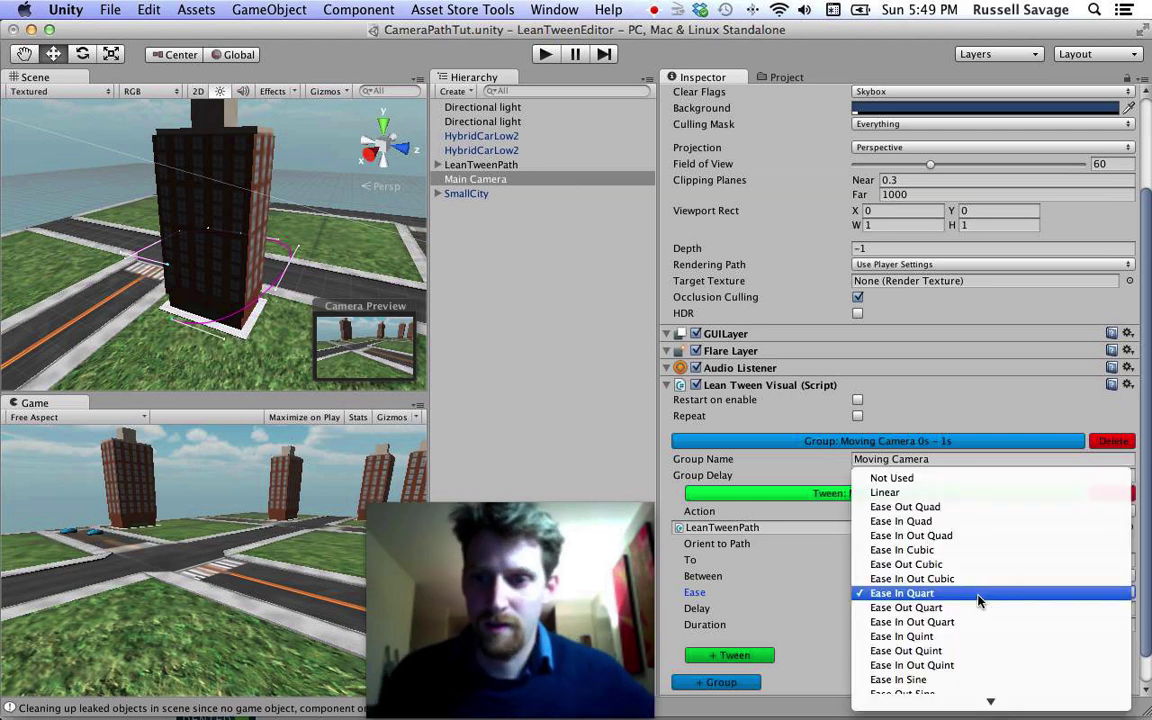
left_click(932, 495)
left_click(985, 591)
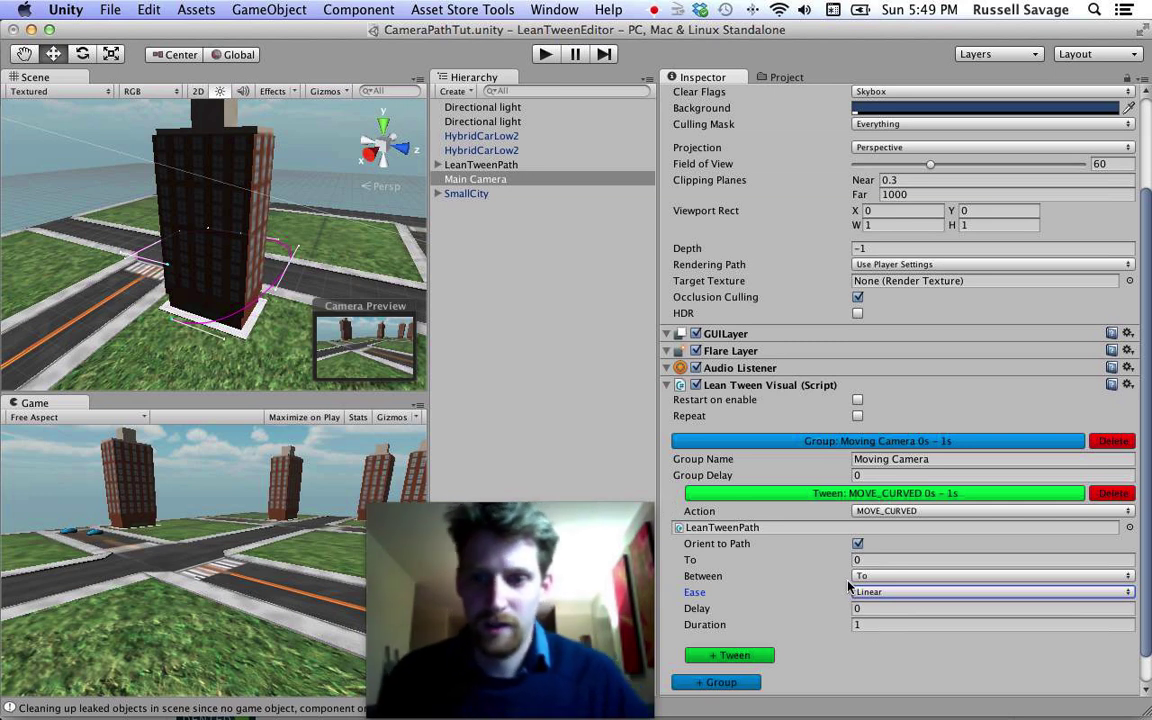
Set the MOVE_CURVED tween's duration to 10
left_click(875, 624)
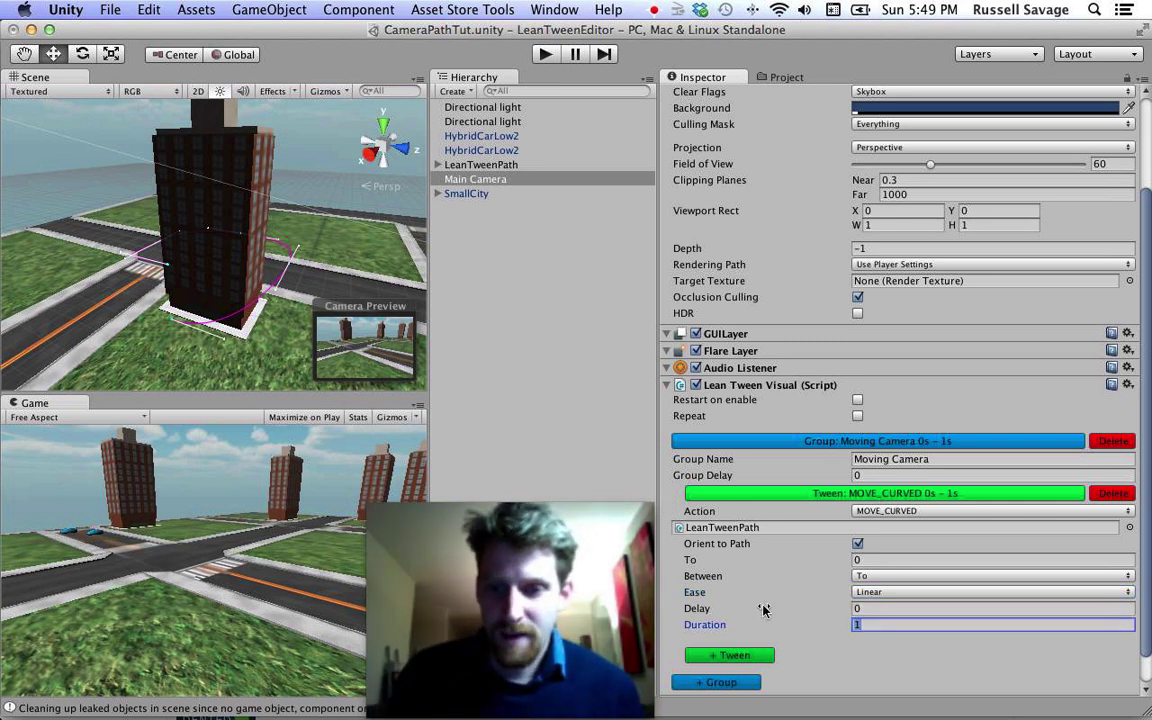
type("10")
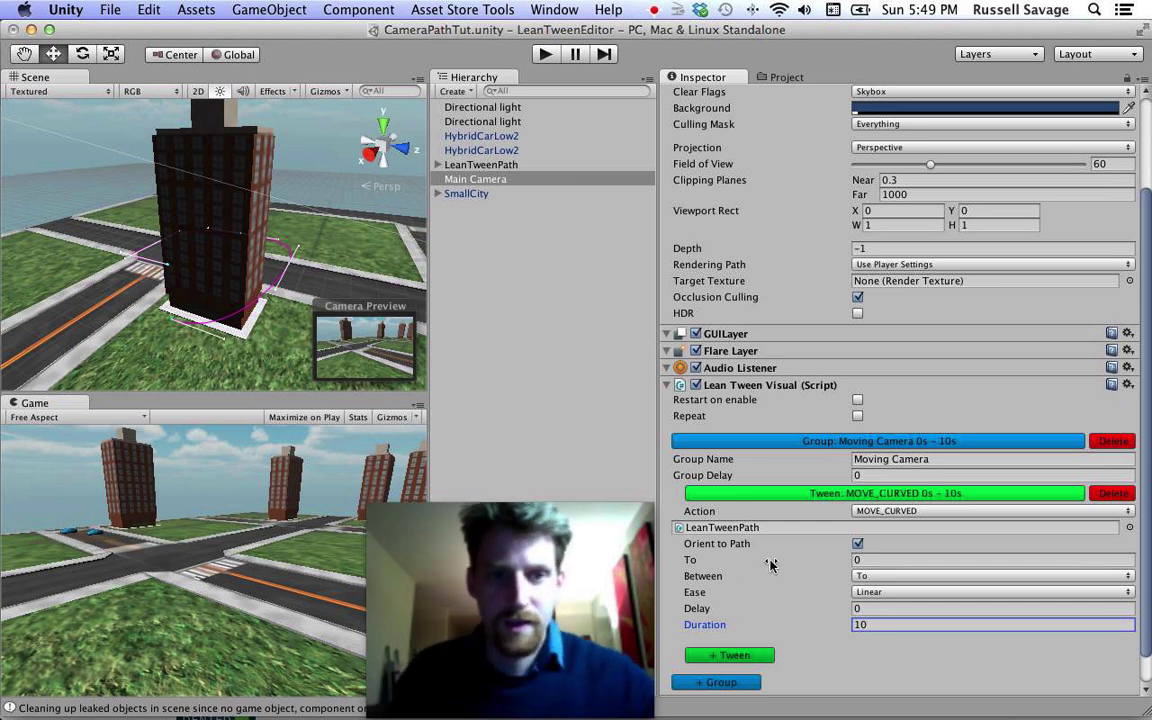
Preview the camera's movement along the path in play mode, view the building from another side, and stop playback
left_click(545, 54)
left_click_drag(479, 580, 541, 579)
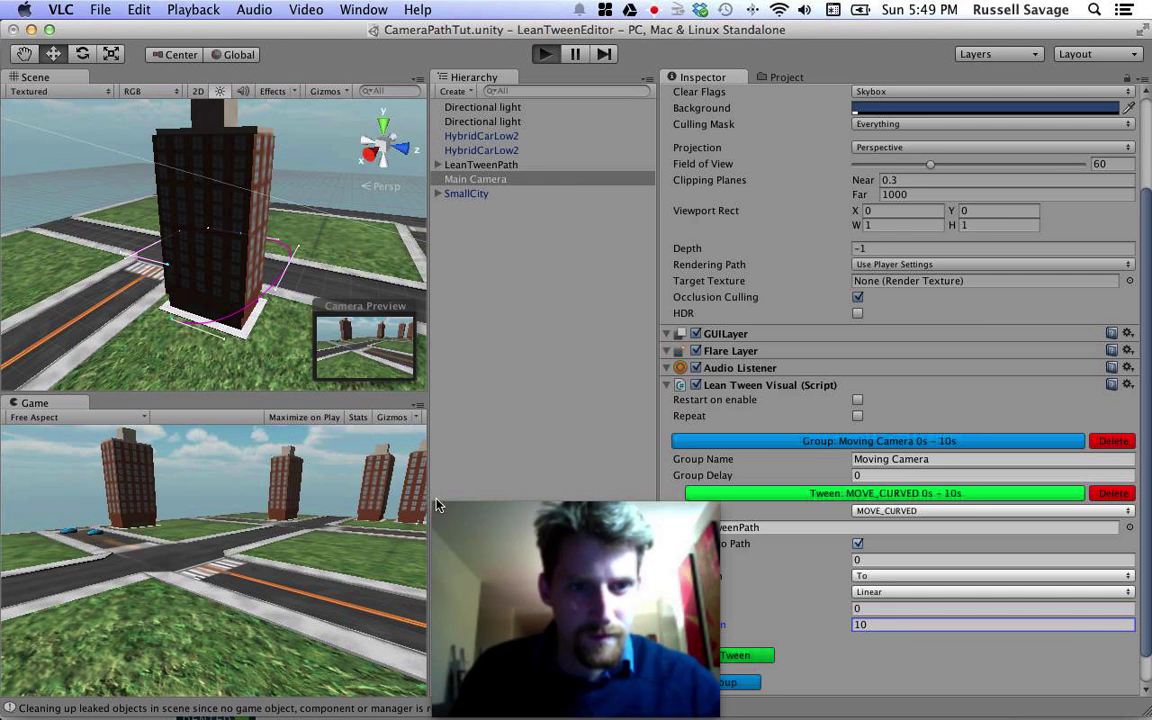
left_click(509, 293)
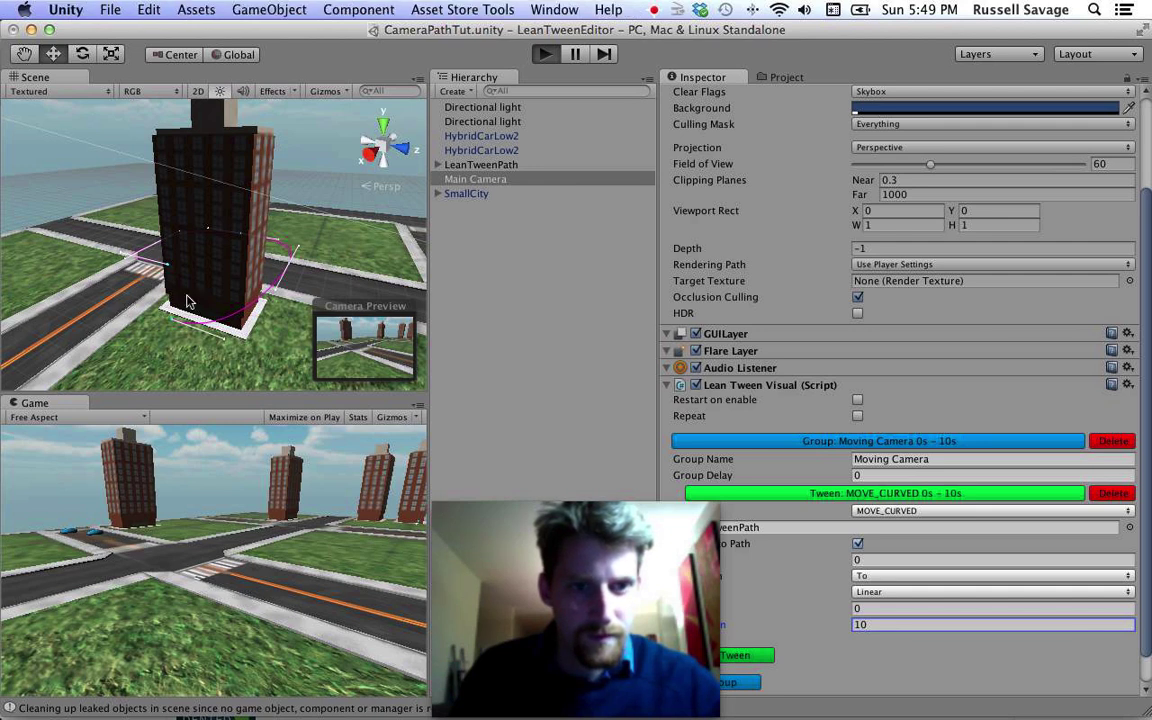
key("super+p")
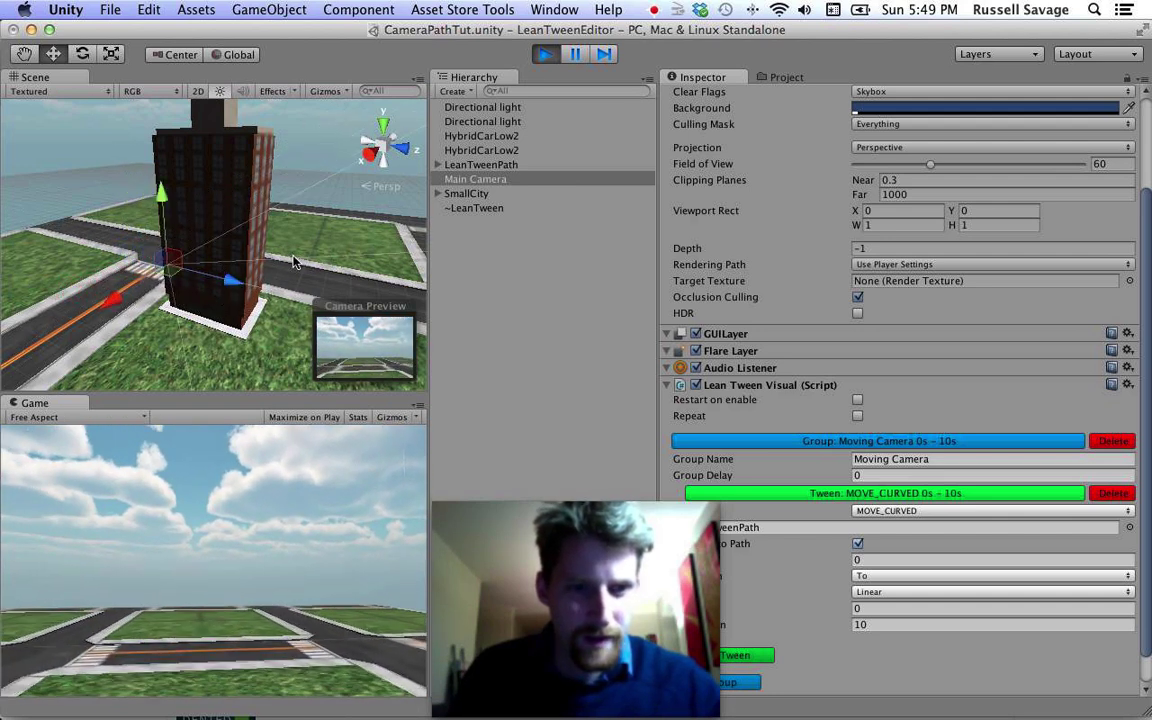
key("alt")
left_click_drag(139, 313, 238, 305, "alt")
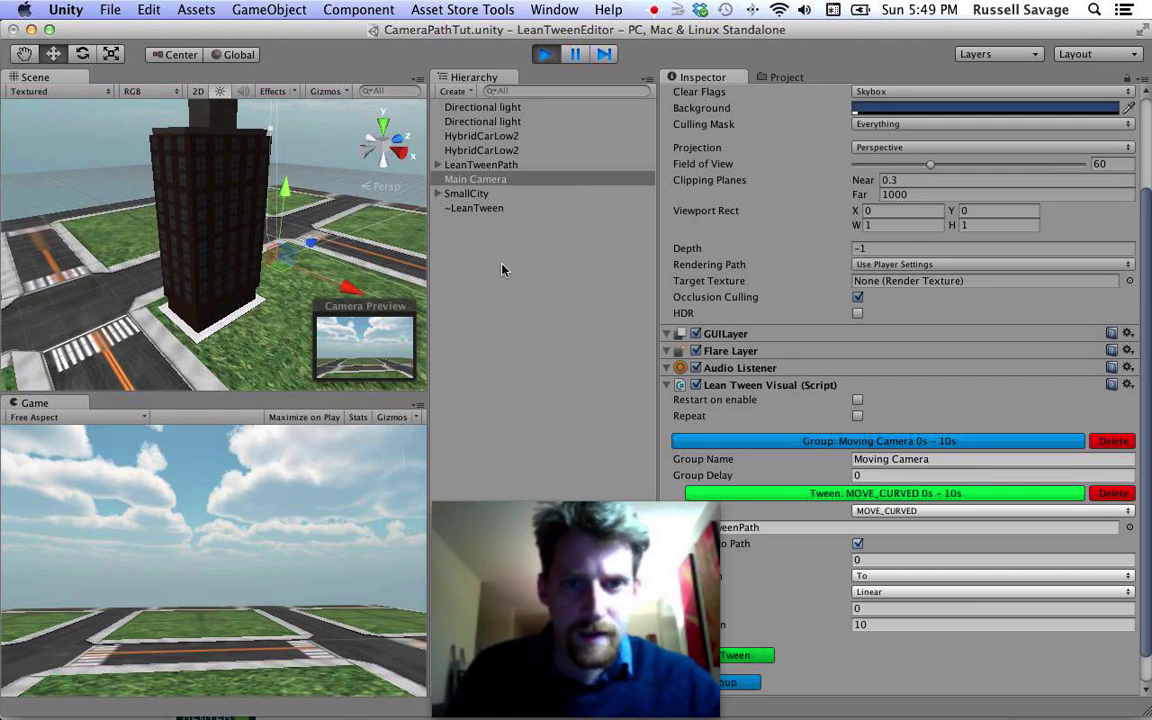
left_click_drag(657, 555, 593, 555)
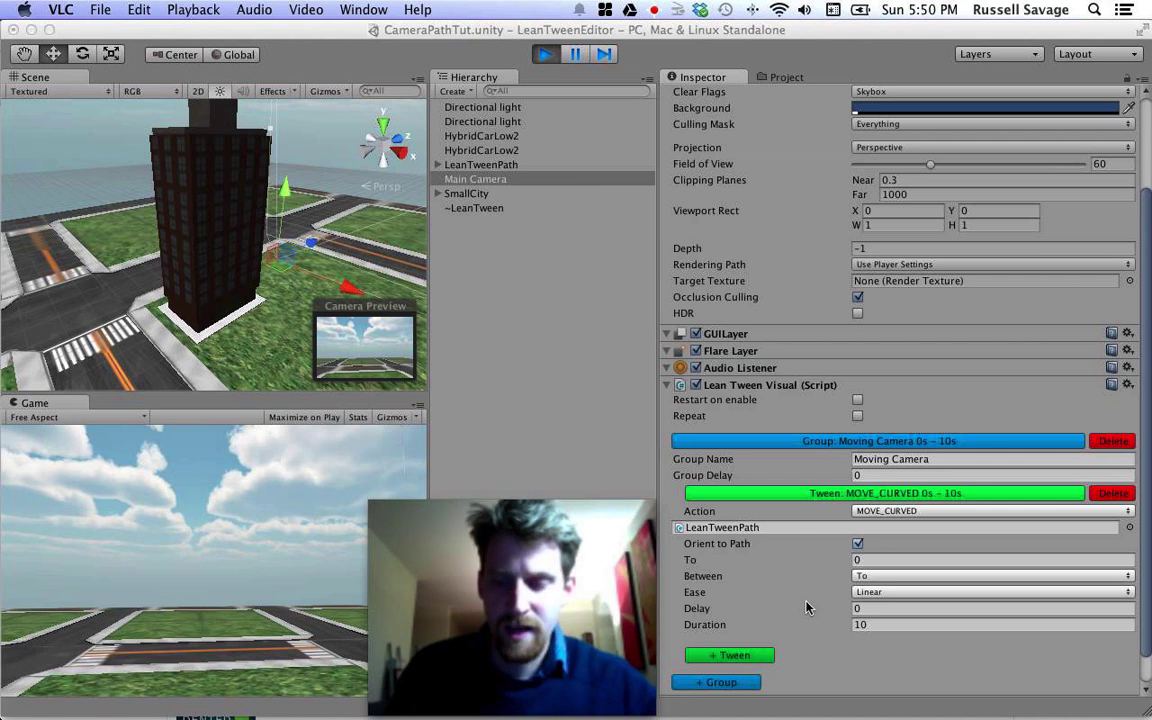
scroll(805, 609, "down", 2)
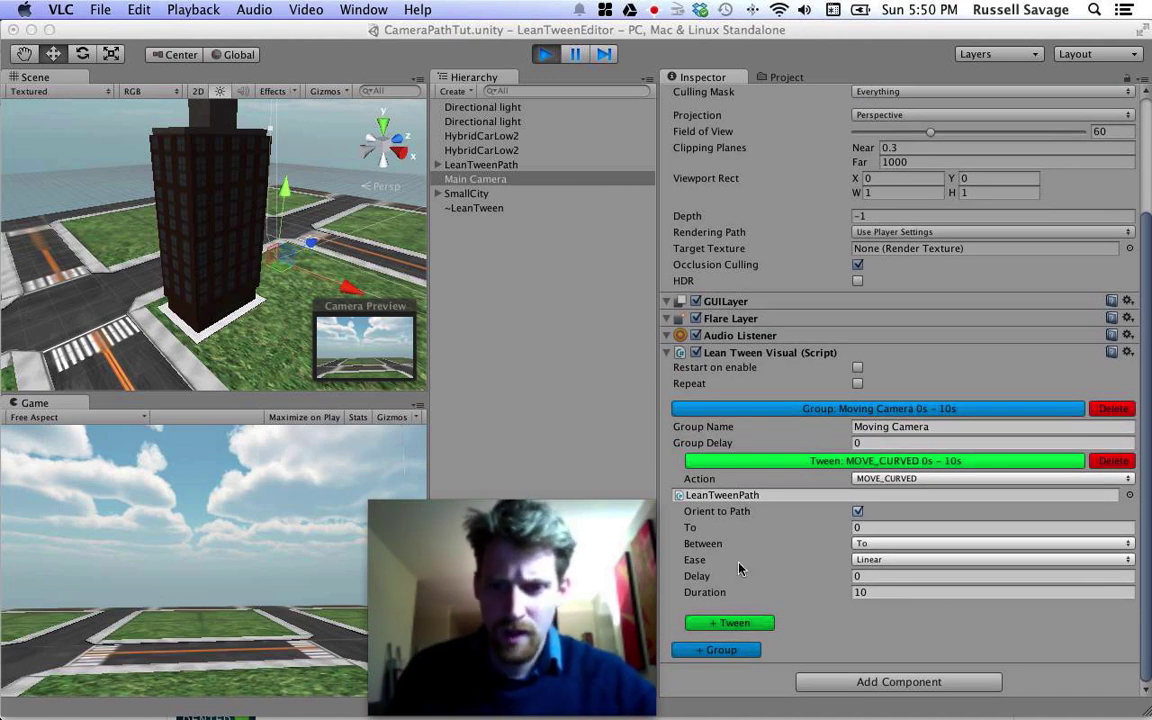
left_click(758, 648)
key("super+p")
Add a second tween to the Moving Camera group with the ROTATE_AROUND action
left_click(742, 622)
scroll(878, 598, "down", 3)
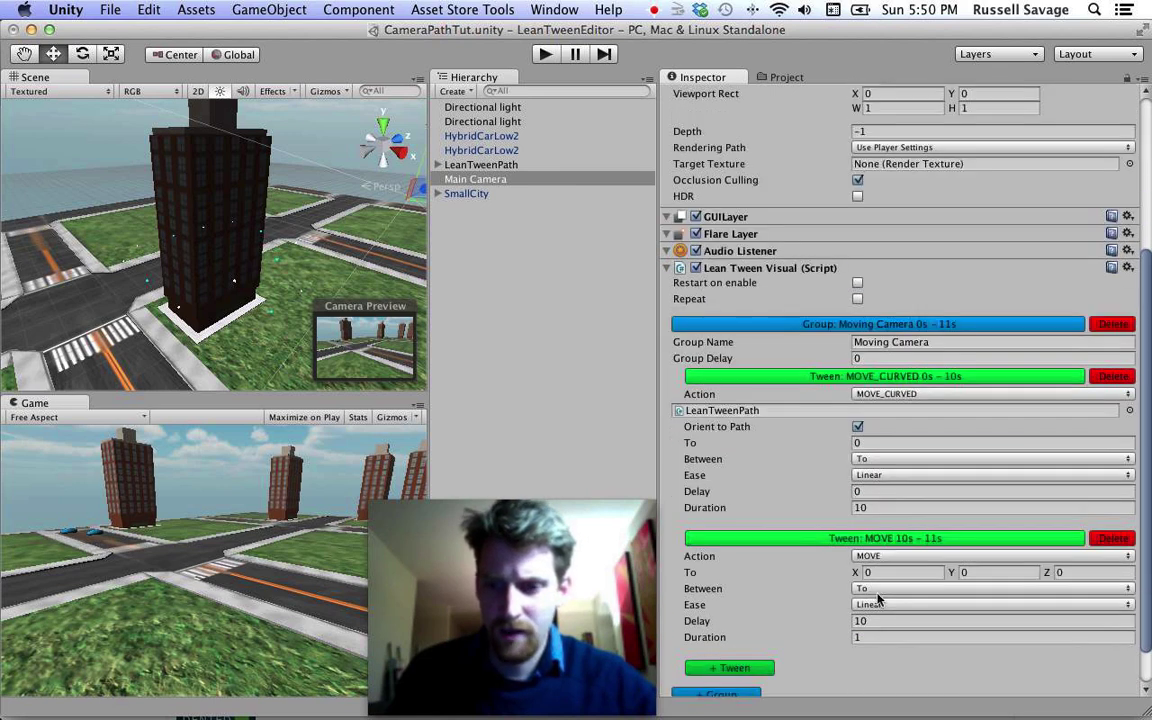
left_click(910, 557)
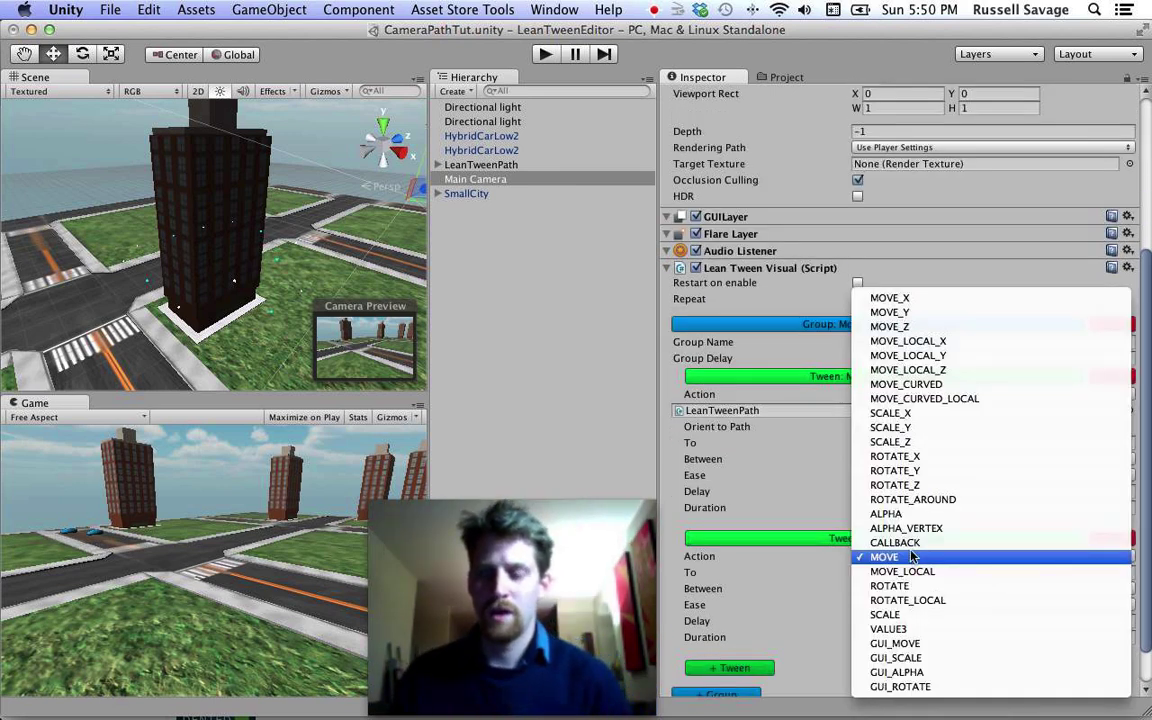
left_click(922, 500)
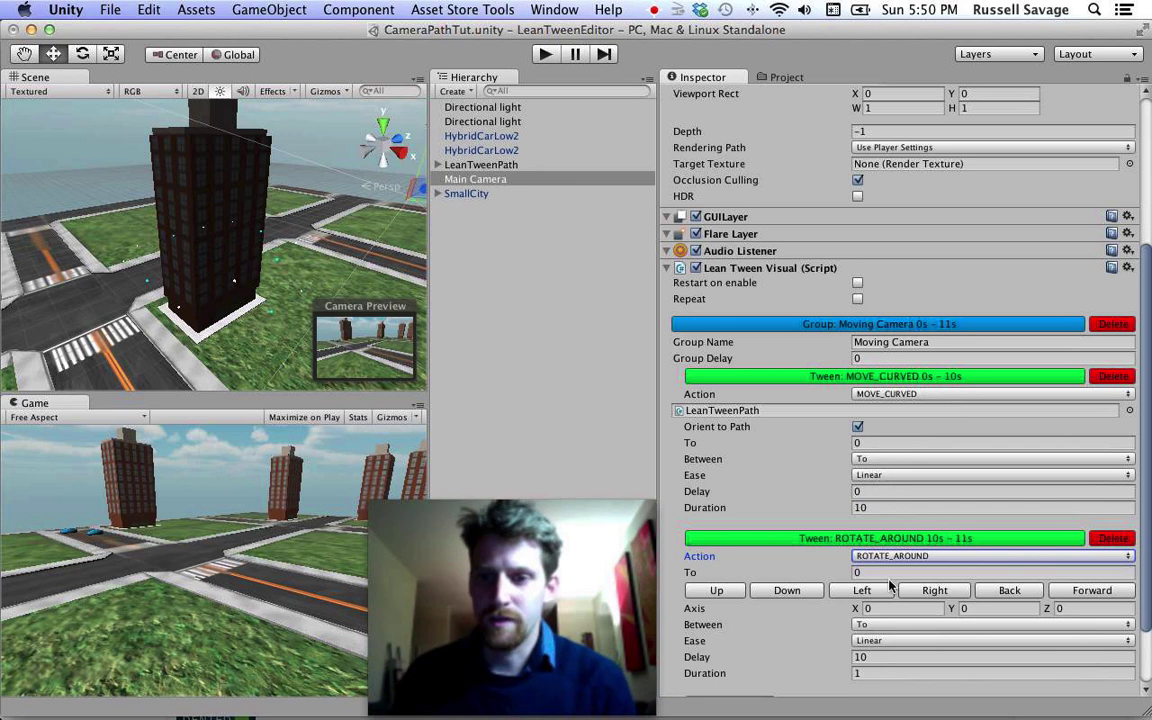
Set the ROTATE_AROUND tween to rotate to 360 around the Up axis
left_click(879, 572)
type("36")
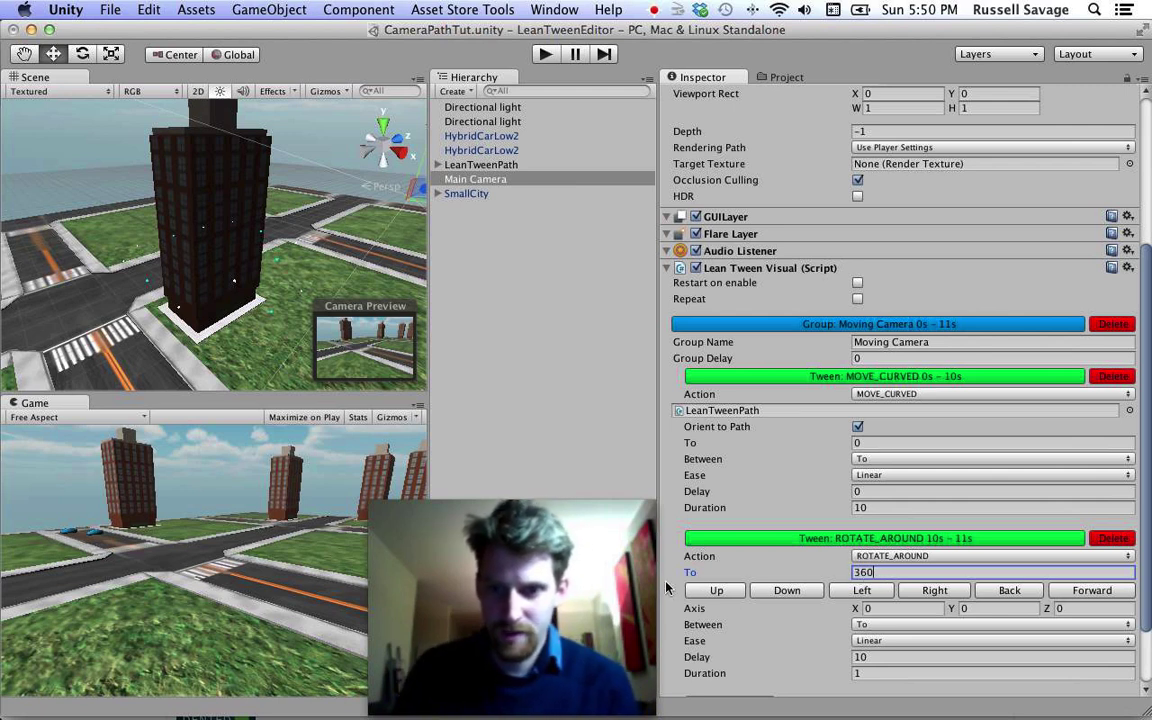
left_click(715, 591)
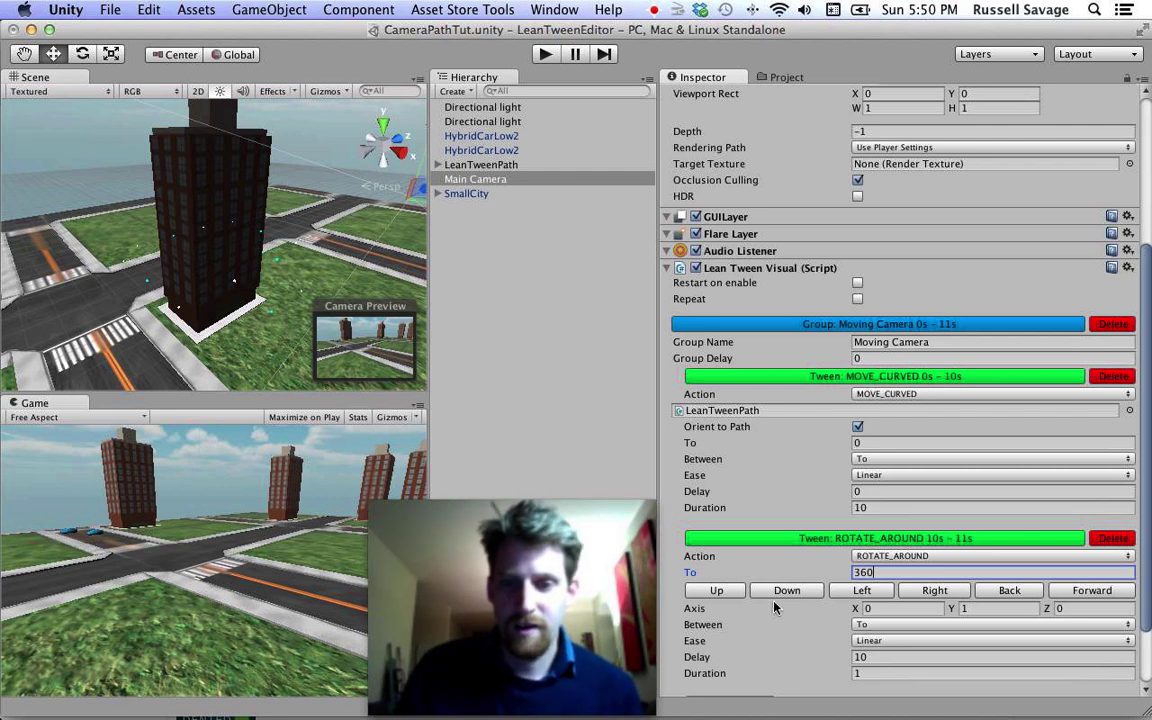
Set the ROTATE_AROUND tween's ease to Ease In Quad and its duration to 3
left_click(895, 640)
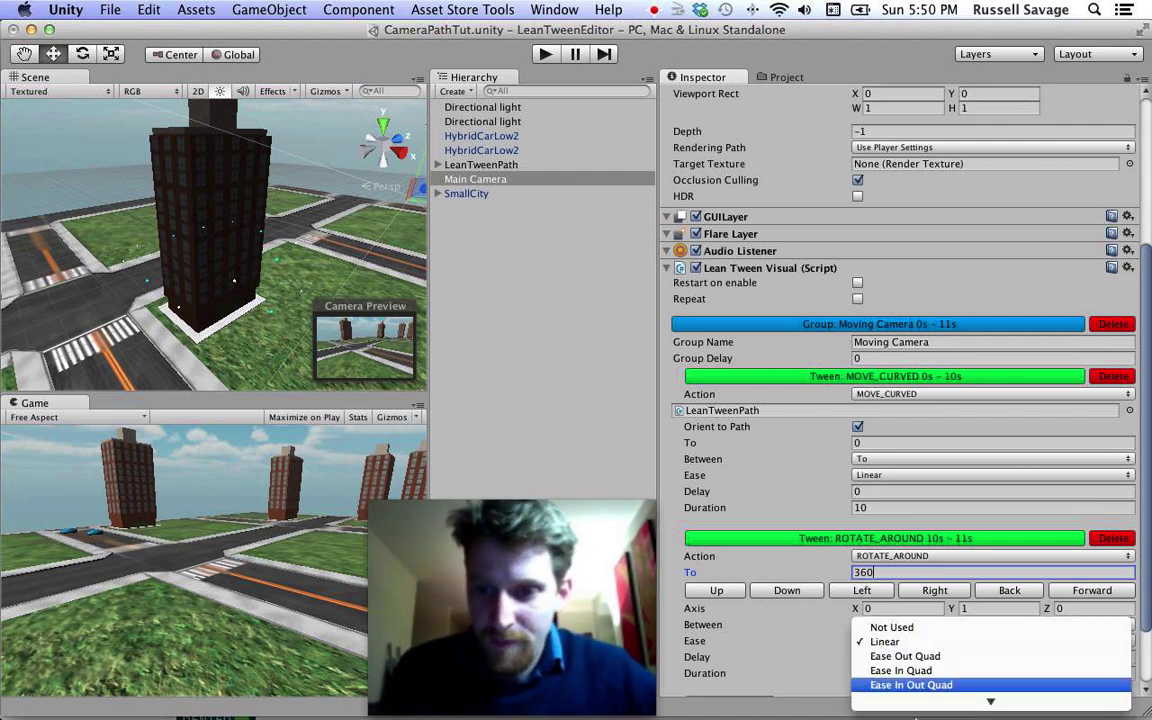
mouse_move(915, 717)
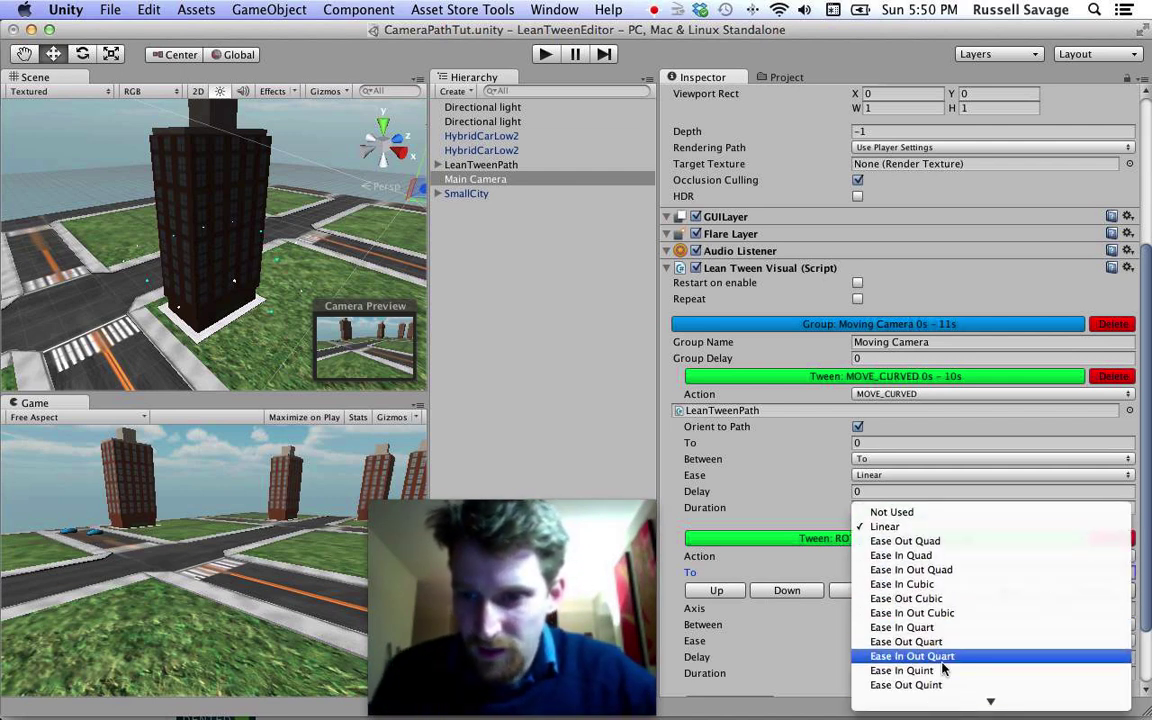
mouse_move(950, 705)
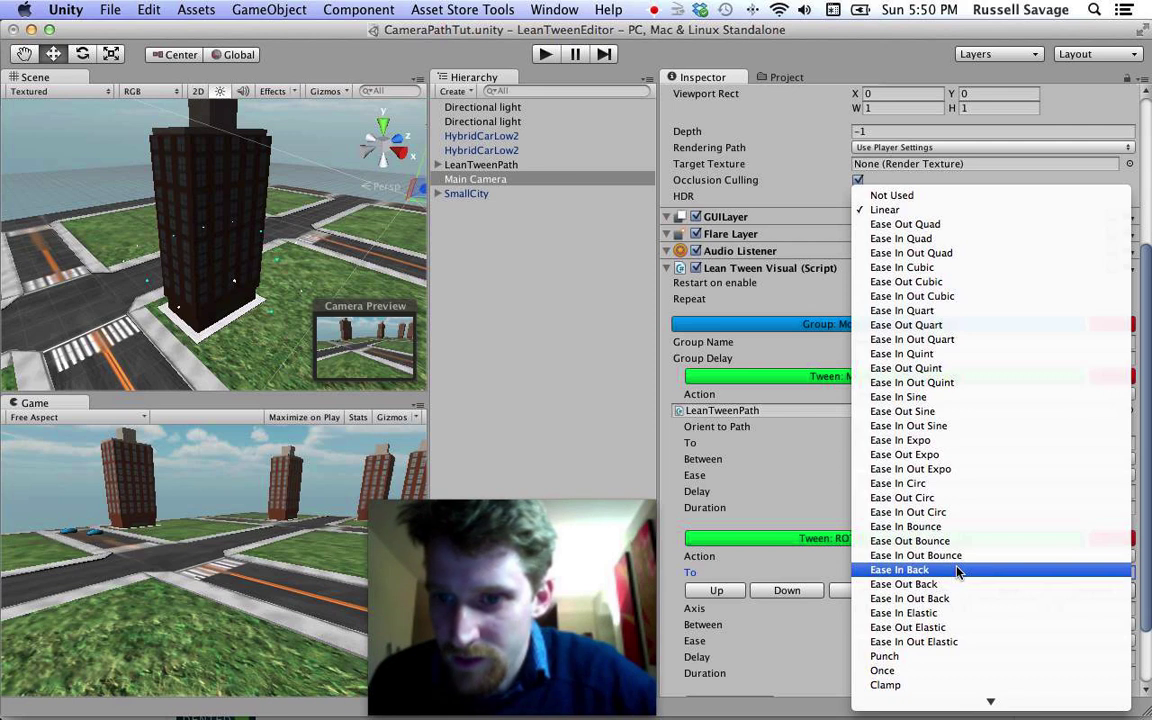
left_click(905, 238)
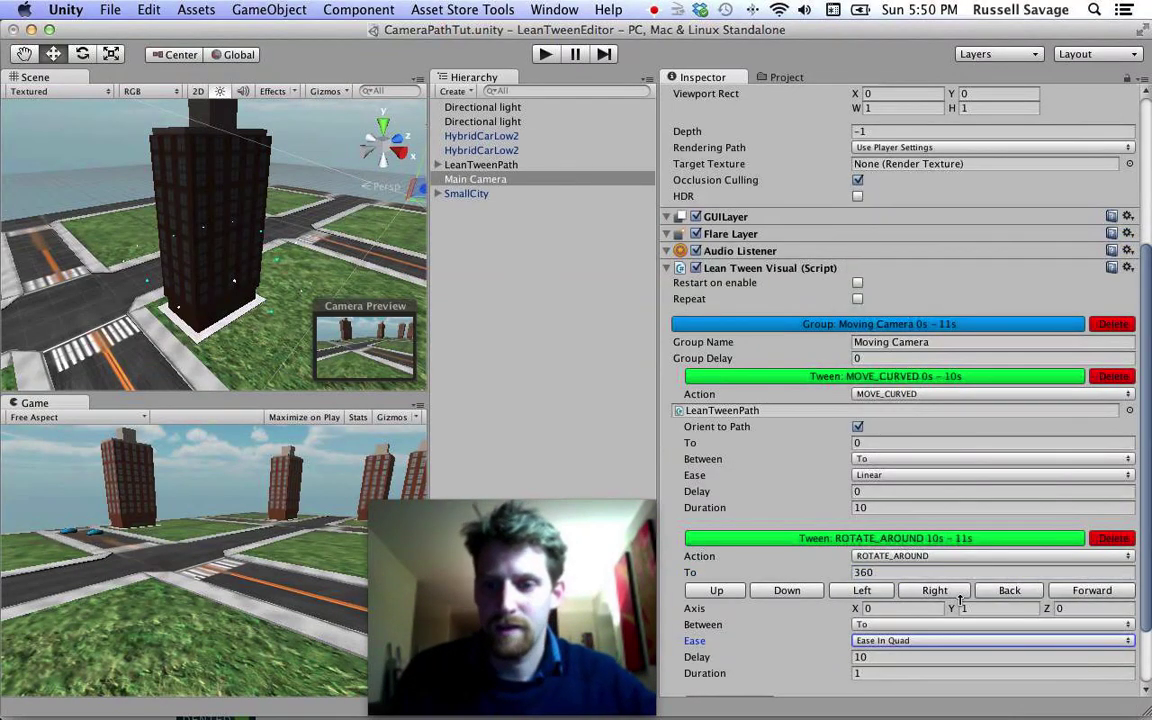
scroll(960, 605, "down", 3)
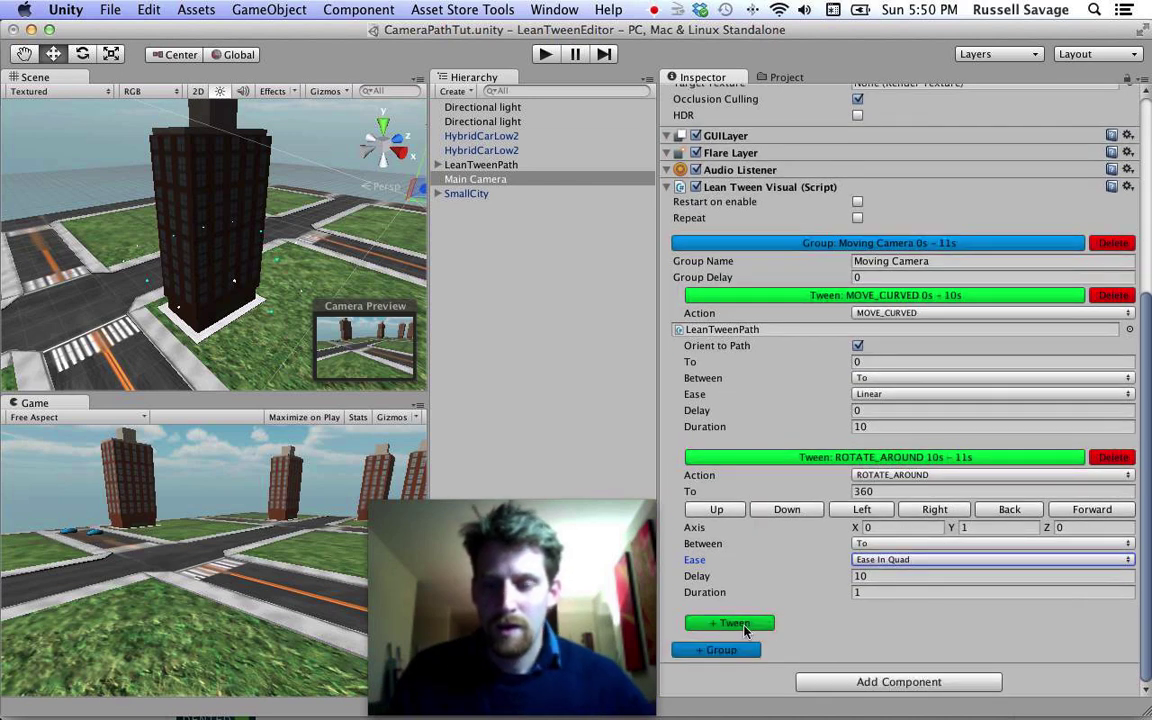
left_click(855, 593)
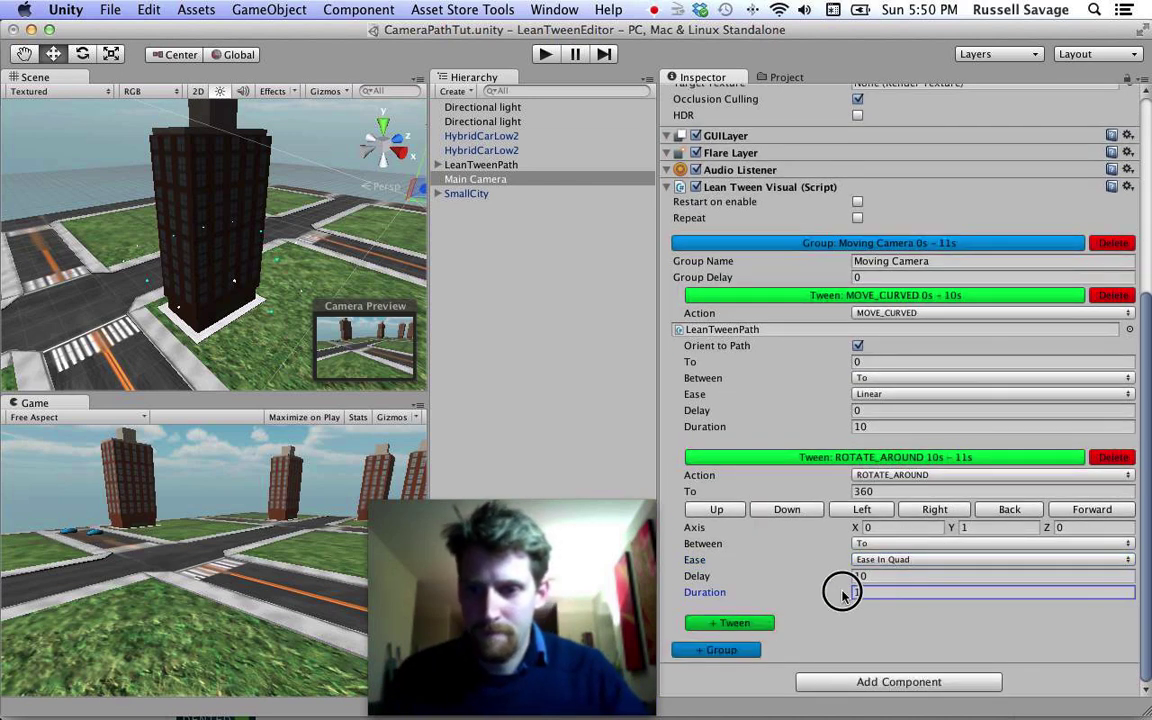
type("3")
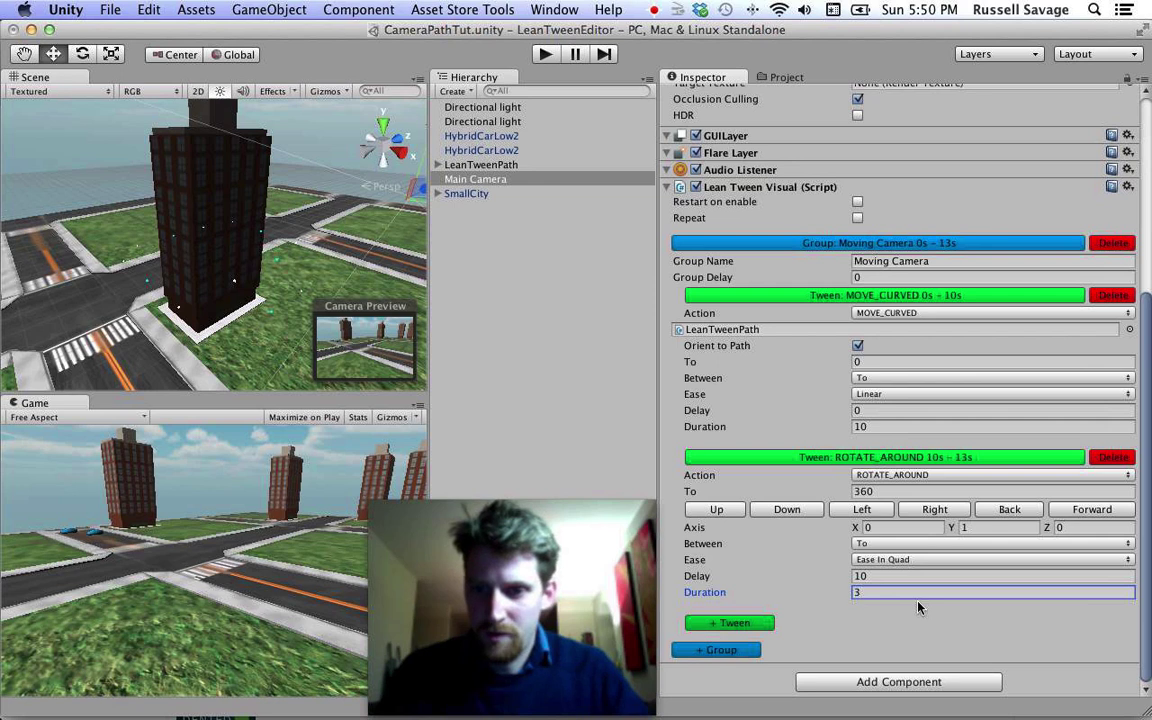
left_click(877, 576)
left_click(878, 576)
left_click_drag(878, 576, 853, 587)
left_click(876, 428)
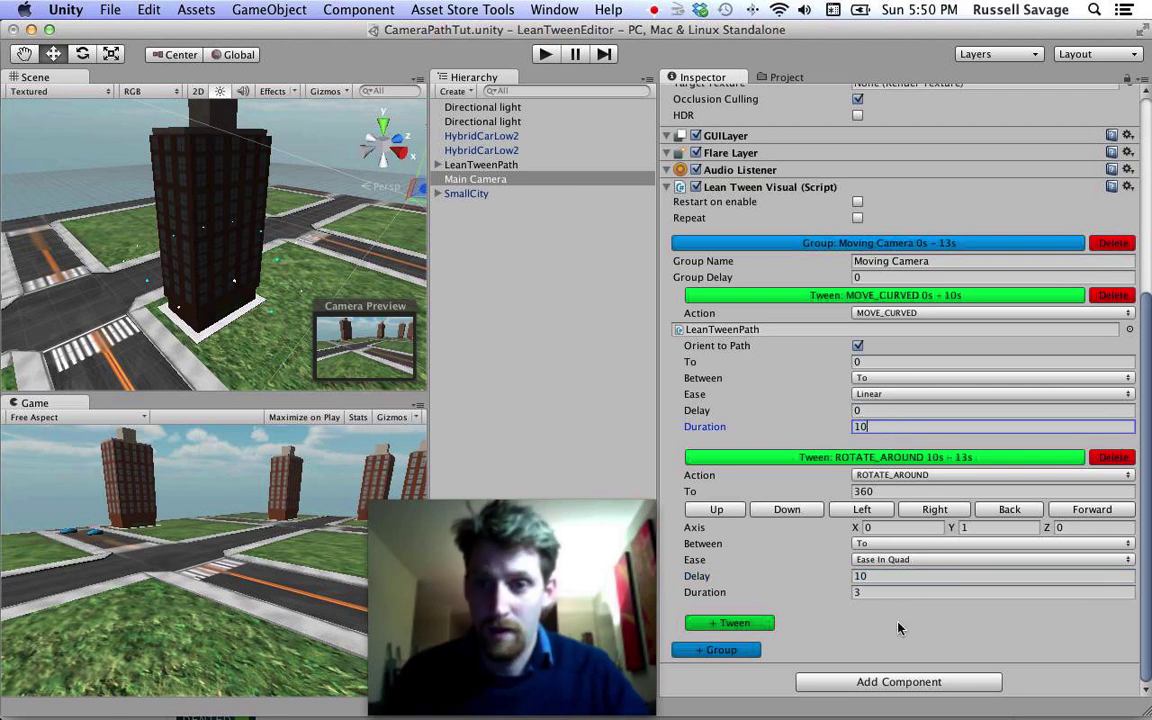
left_click(884, 577)
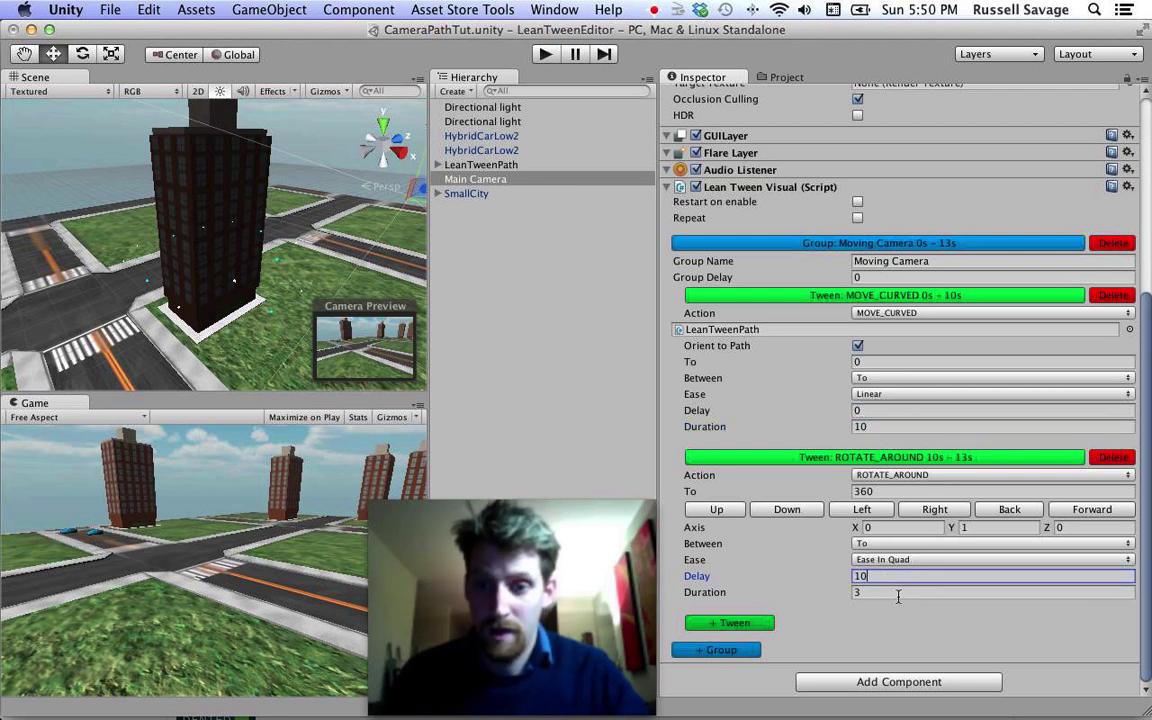